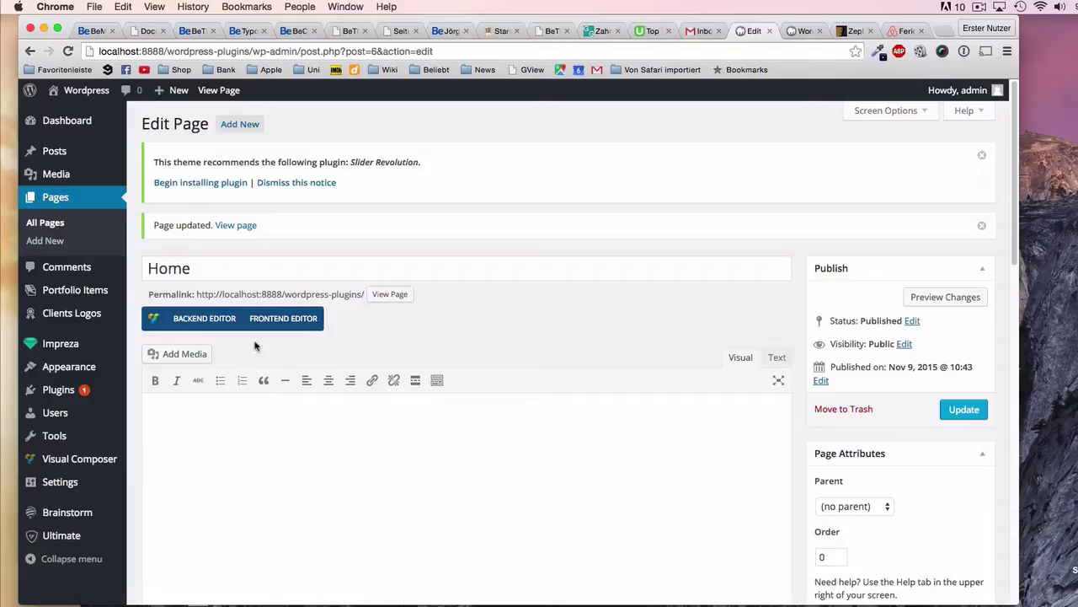
Open the Home page's frontend editor in a new browser tab and dismiss the Add Elements hint
right_click(284, 319)
left_click(346, 326)
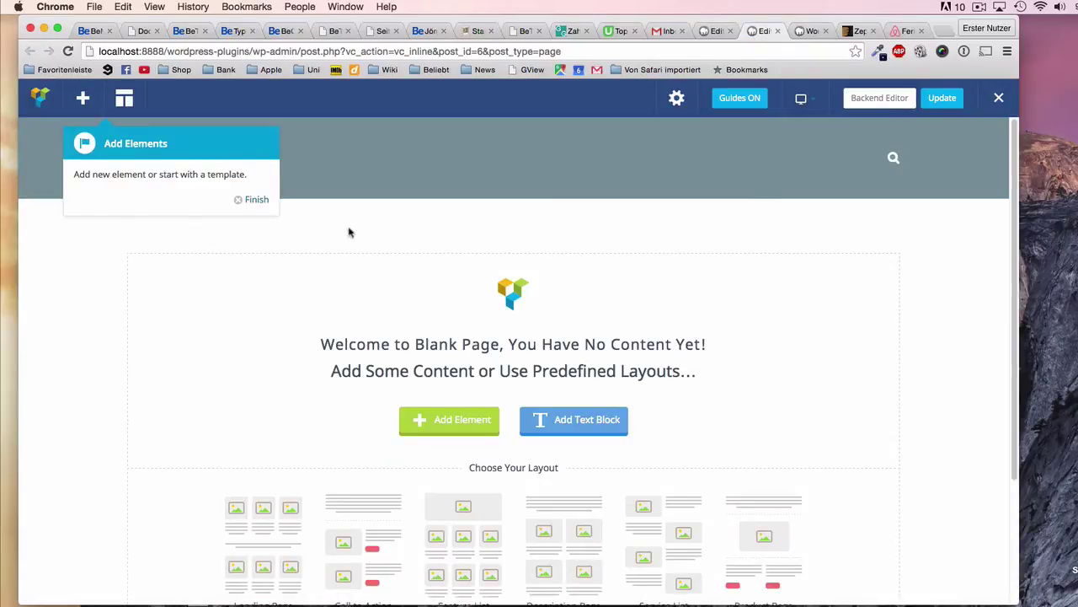
left_click(266, 203)
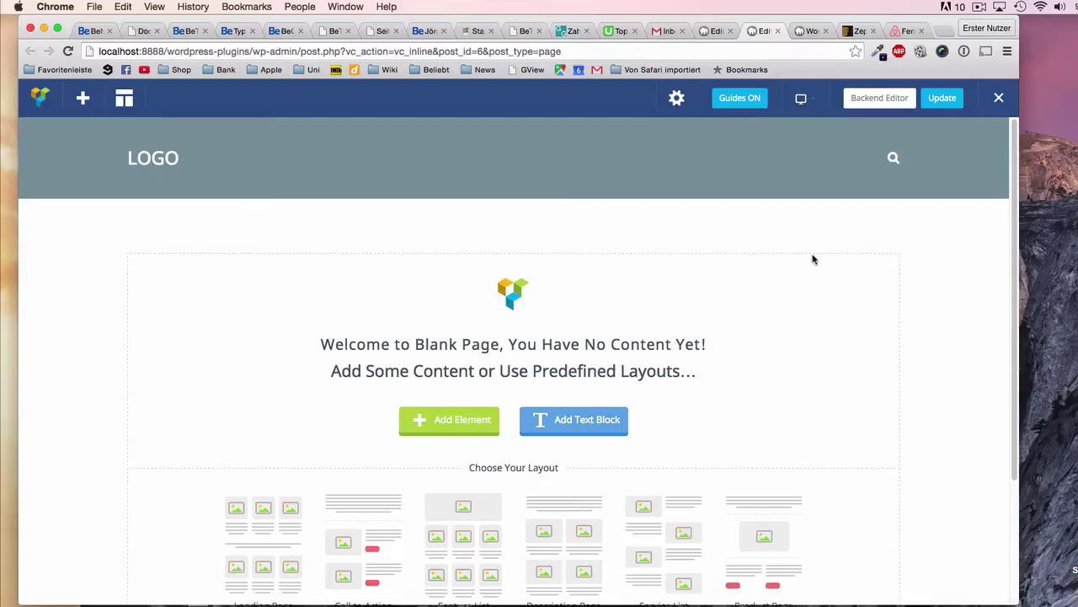
Add a Row element to the blank page and dismiss the Rows and Columns hint
scroll(812, 259, "down", 3)
scroll(812, 258, "up", 3)
scroll(787, 261, "down", 3)
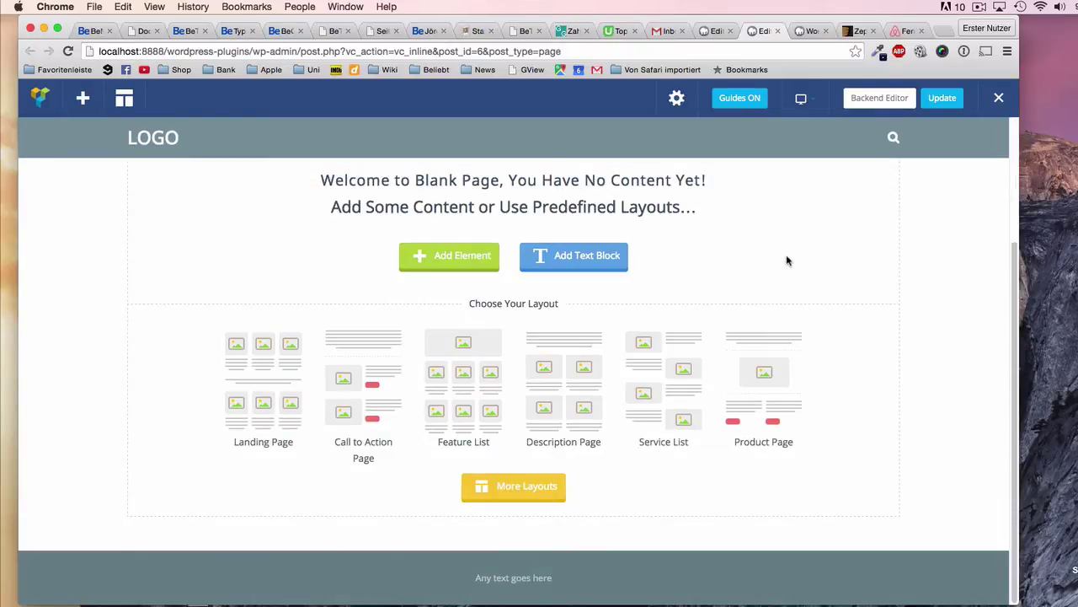
scroll(786, 262, "up", 3)
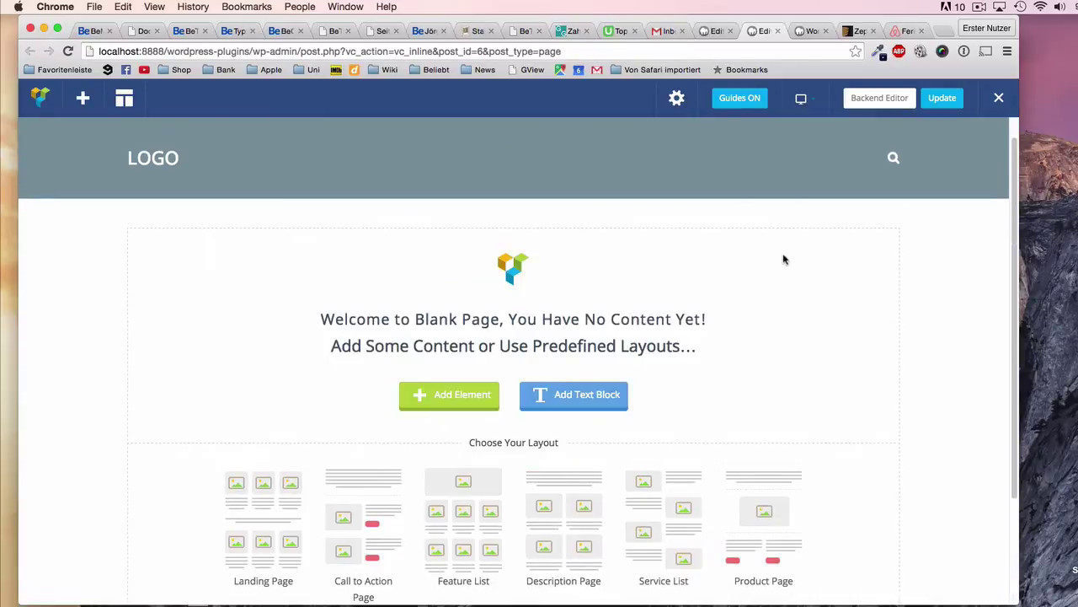
left_click(439, 394)
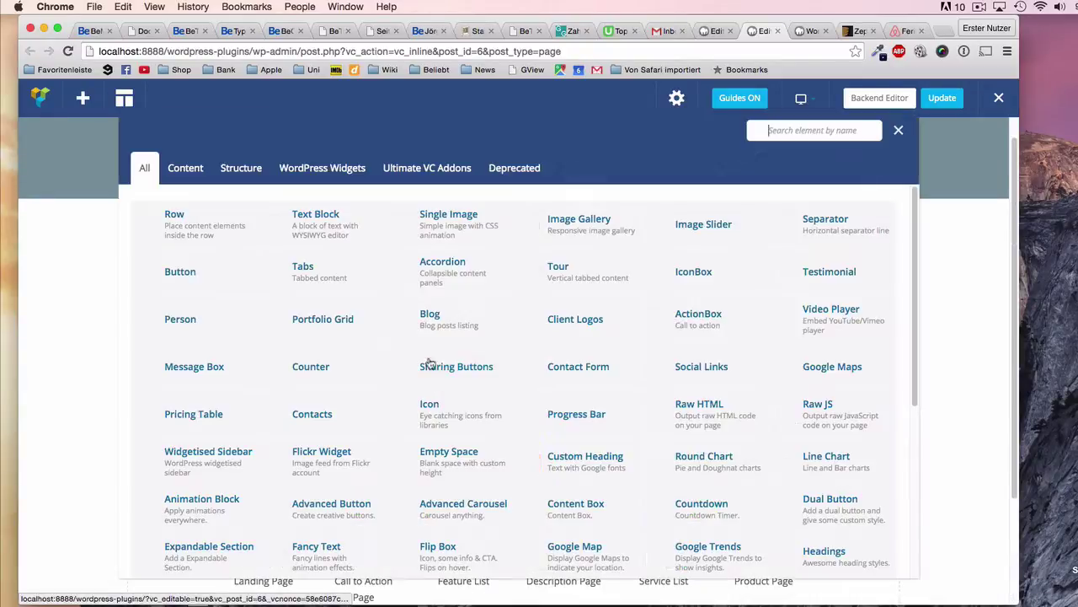
left_click(208, 219)
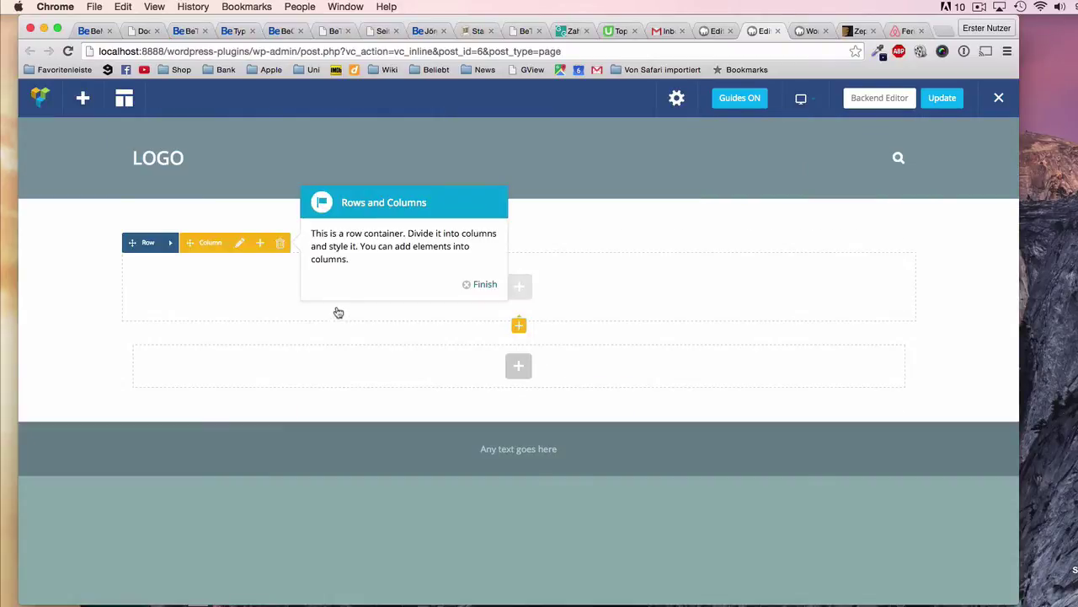
left_click(468, 285)
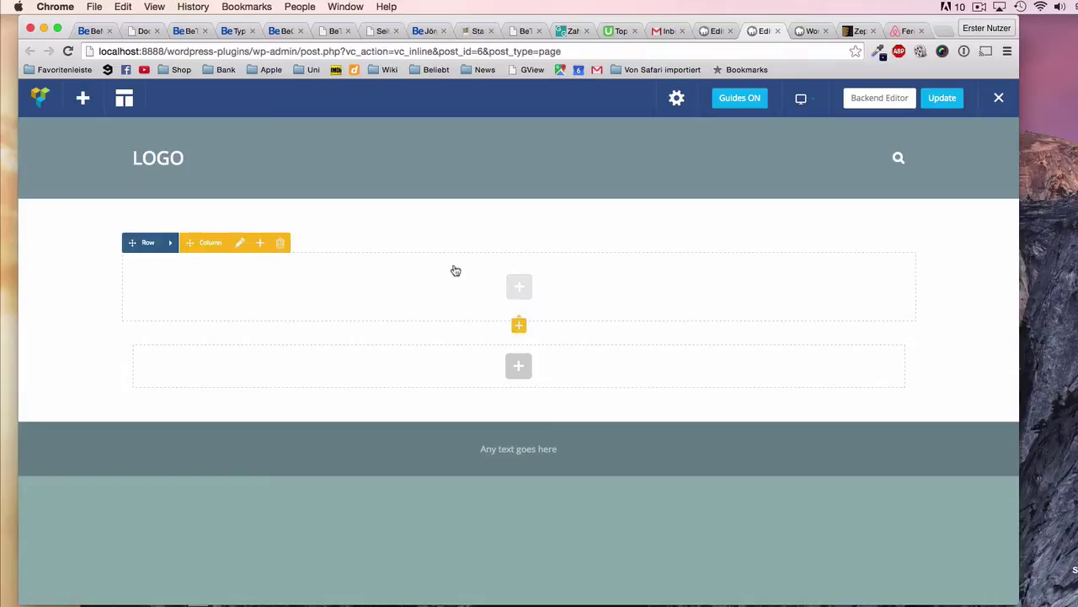
Insert a Button element into the row, save it with the label "Click Me" and close its settings
left_click(516, 288)
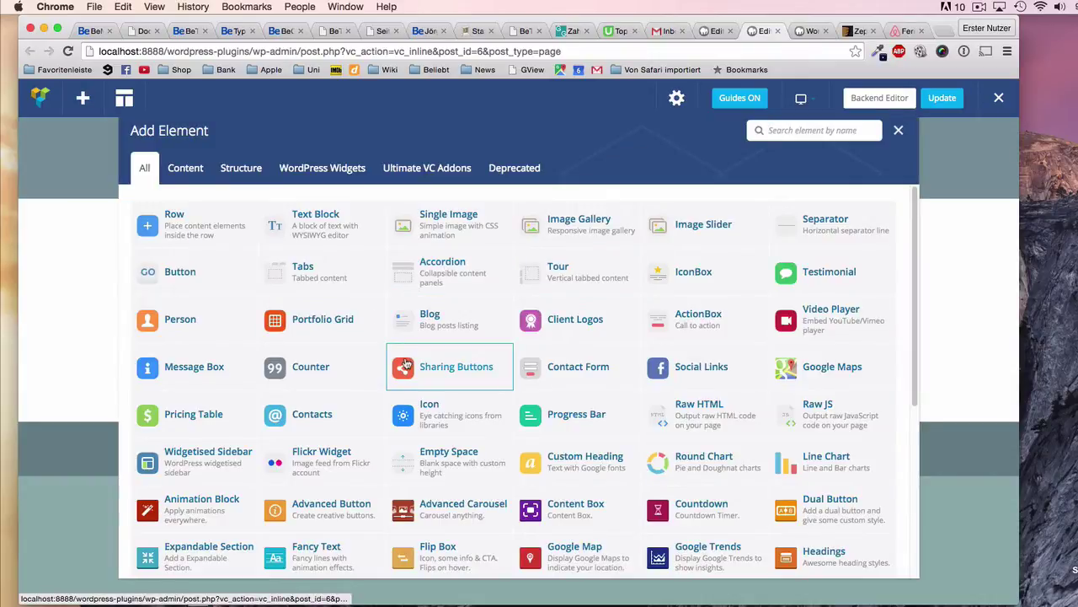
left_click(181, 275)
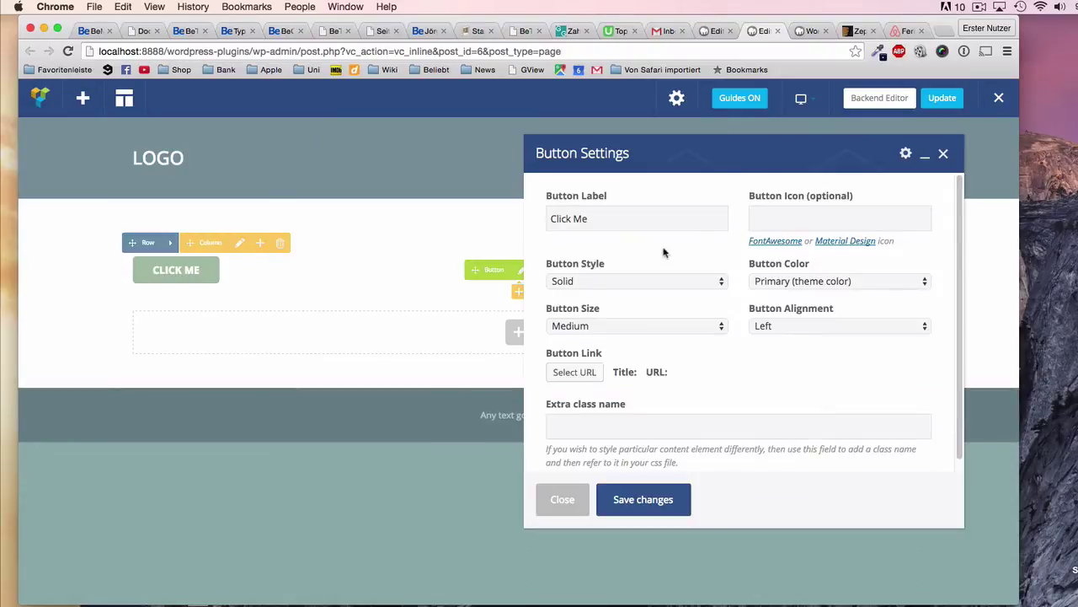
left_click(605, 219)
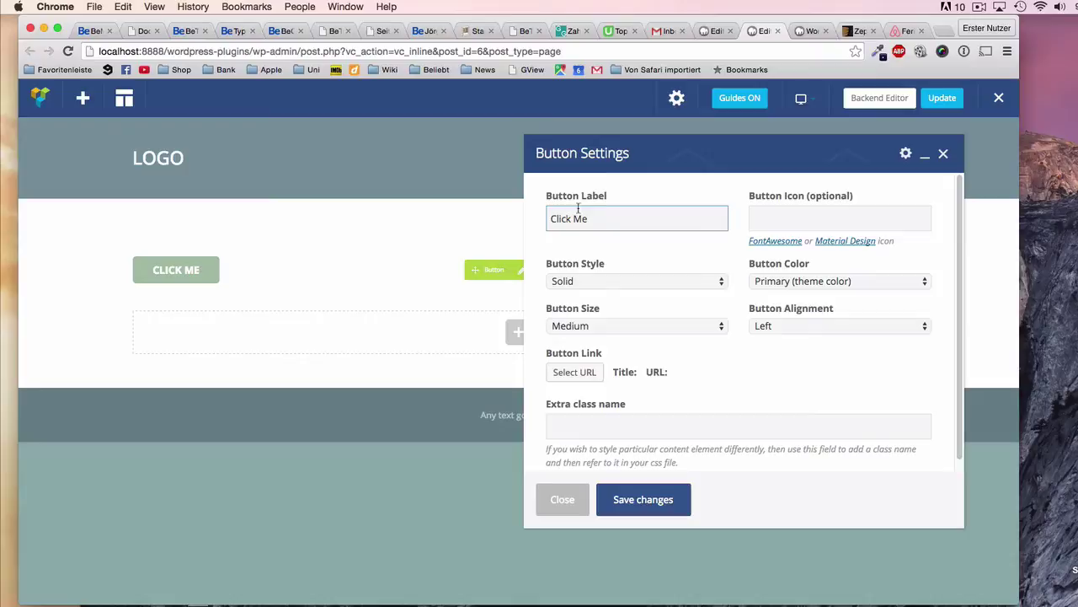
left_click(659, 502)
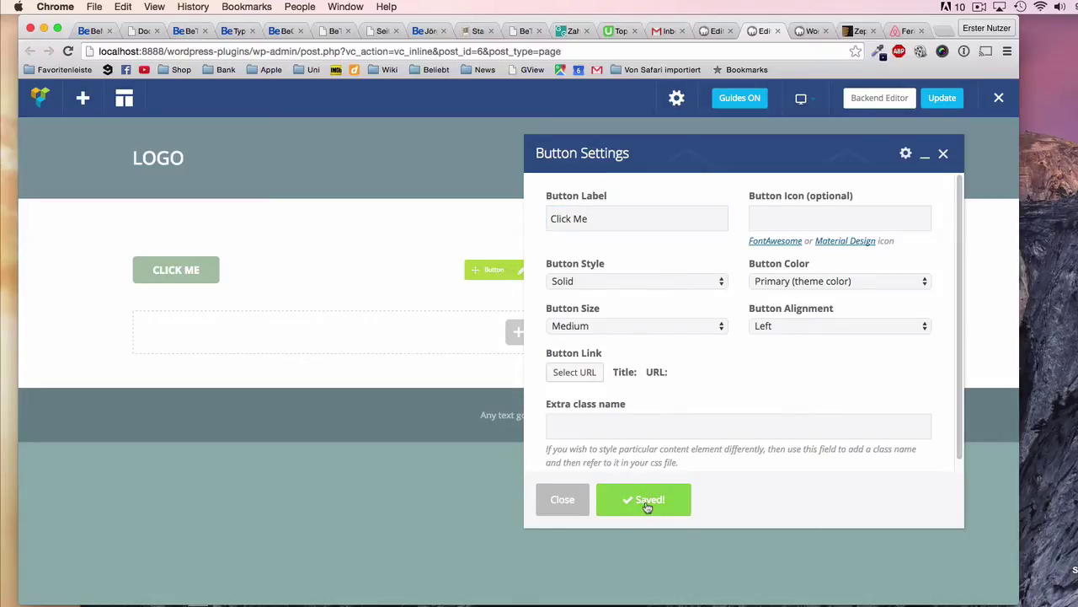
left_click(562, 499)
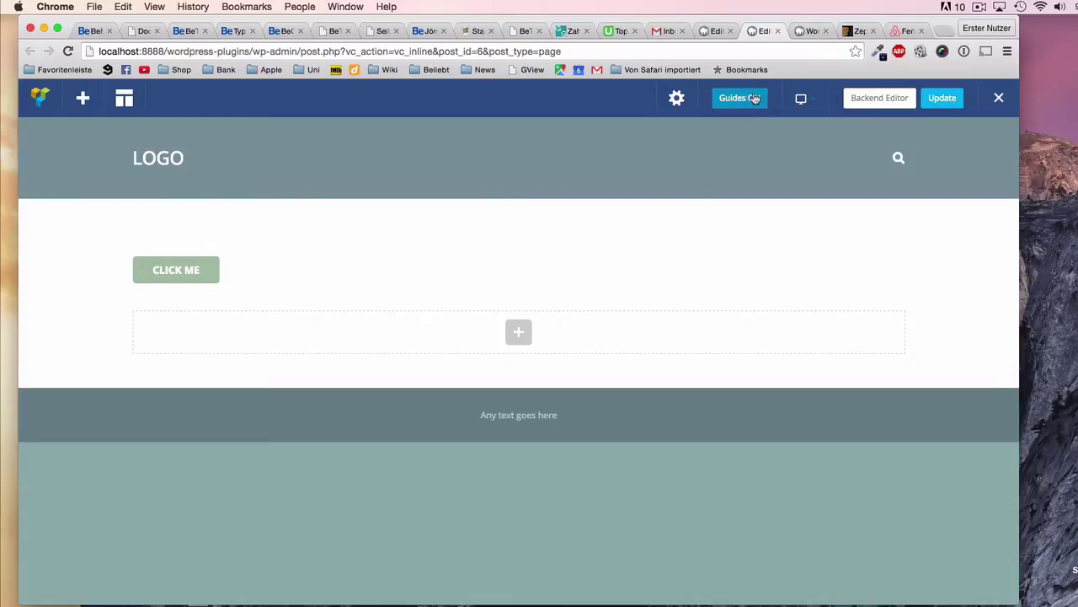
Compare the frontend editor with the WordPress edit page, examining the publish, sidebar, header and title bar options
left_click(716, 31)
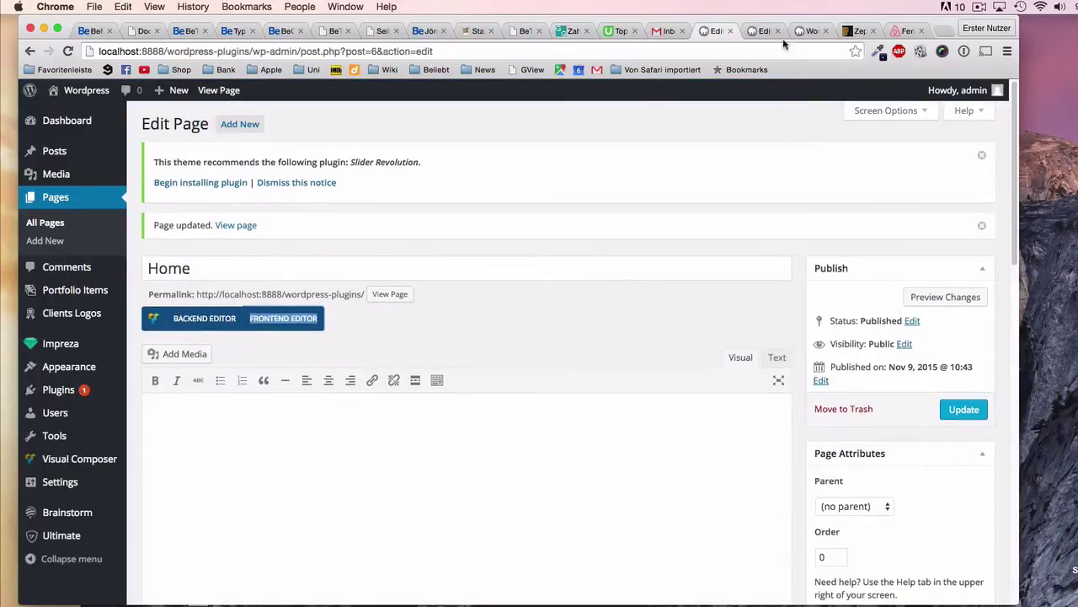
left_click(761, 31)
mouse_move(244, 260)
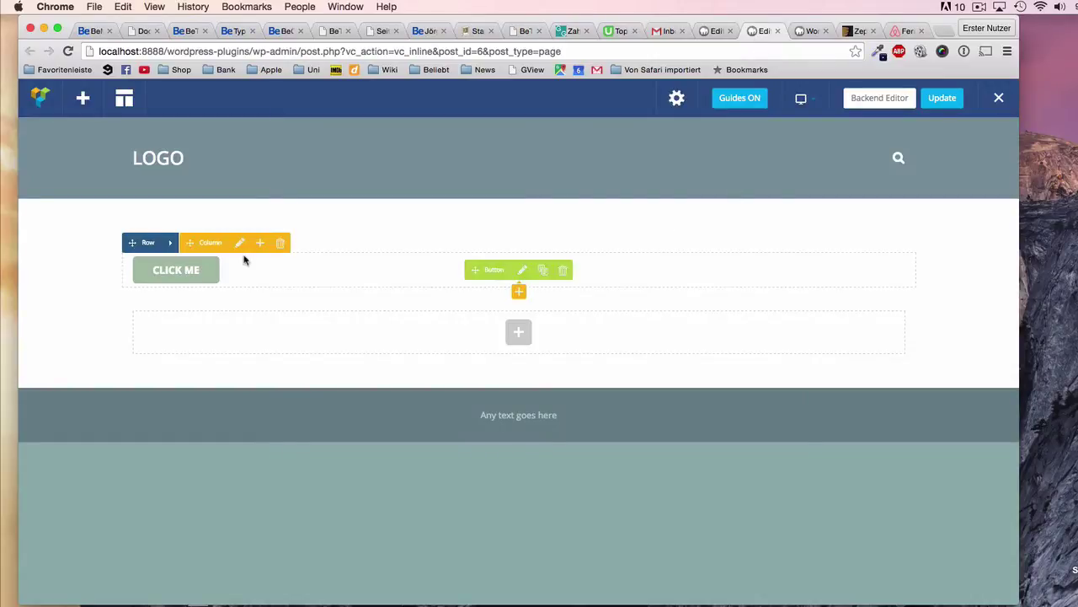
left_click(715, 31)
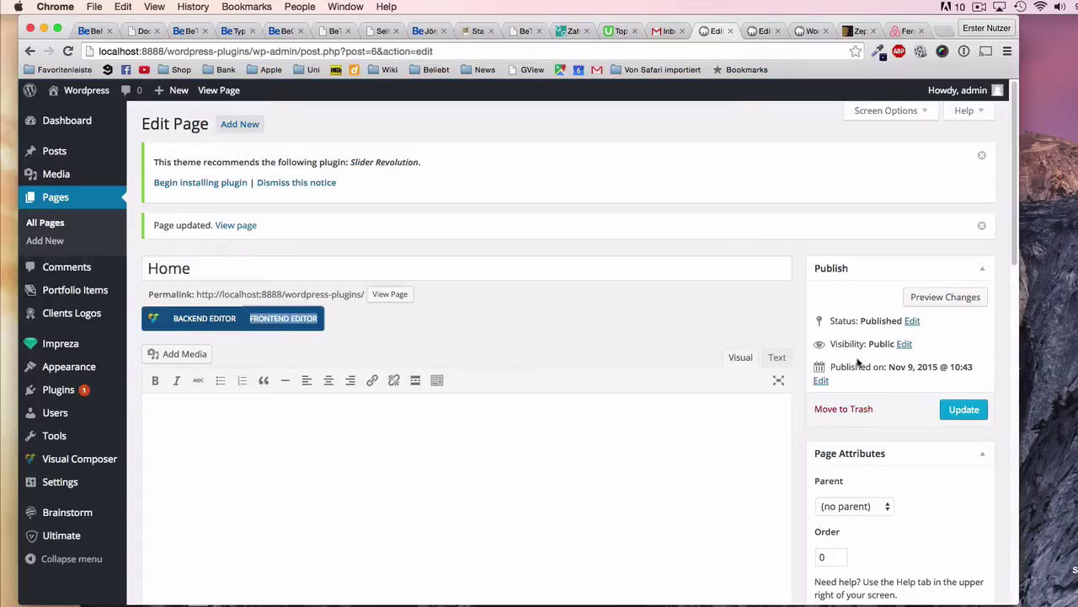
scroll(900, 185, "down", 10)
scroll(797, 463, "up", 1)
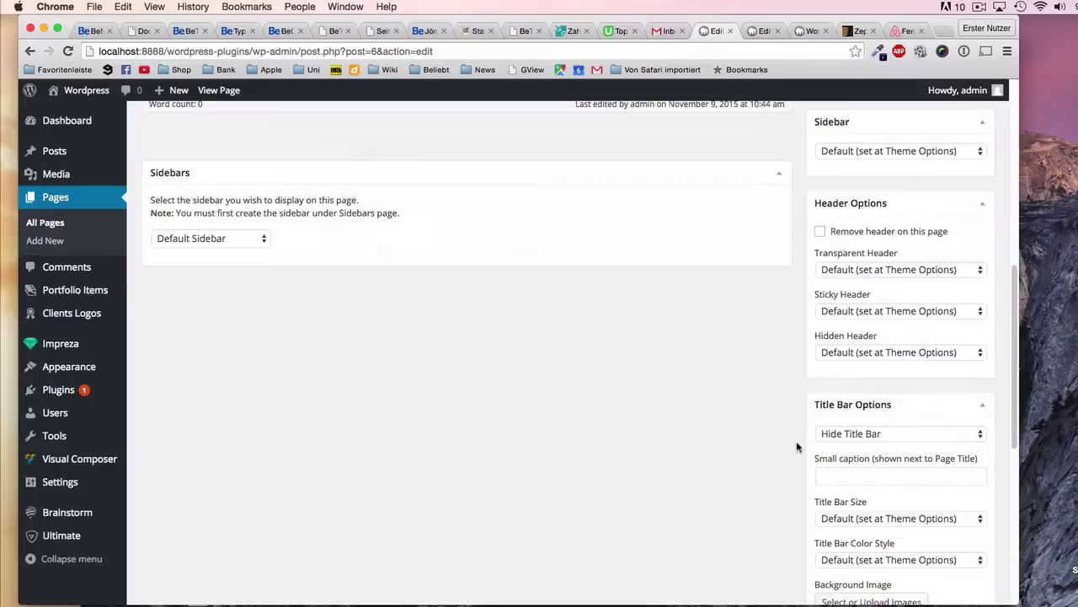
scroll(796, 447, "up", 5)
scroll(796, 446, "down", 1)
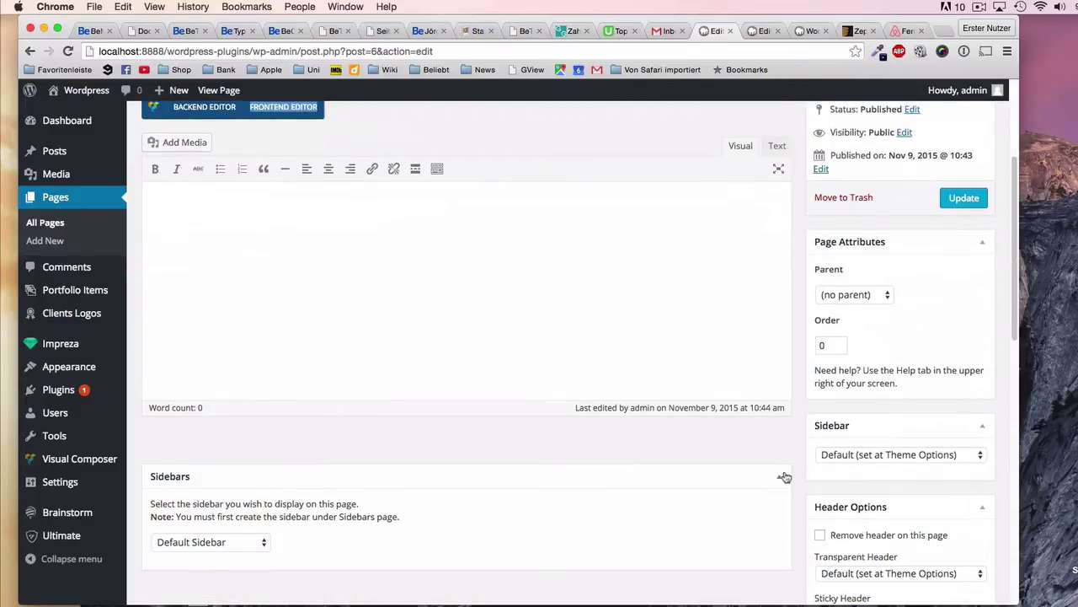
scroll(797, 458, "up", 3)
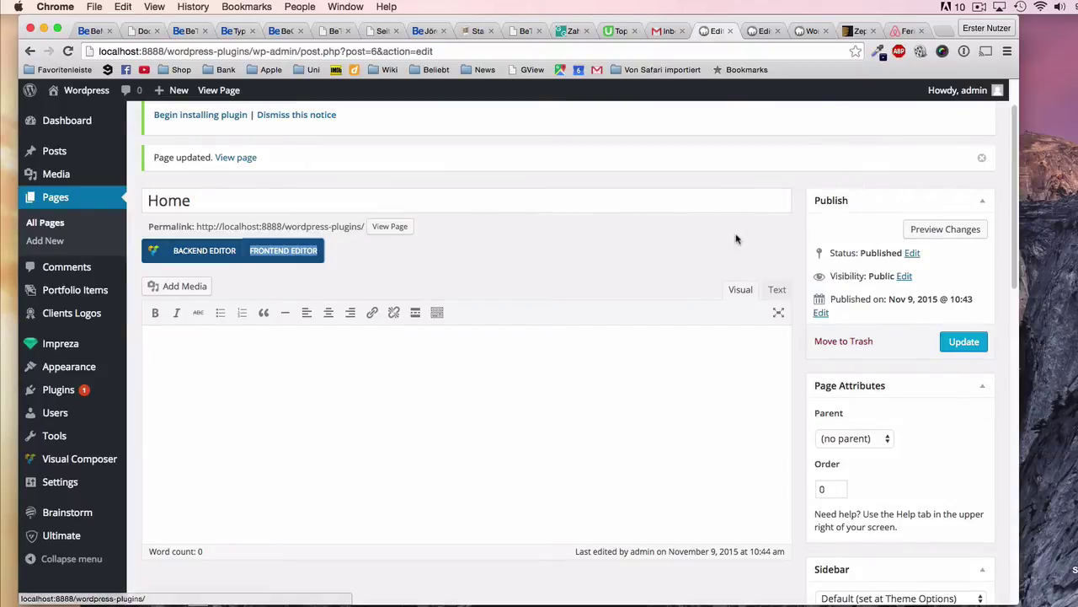
left_click(789, 243)
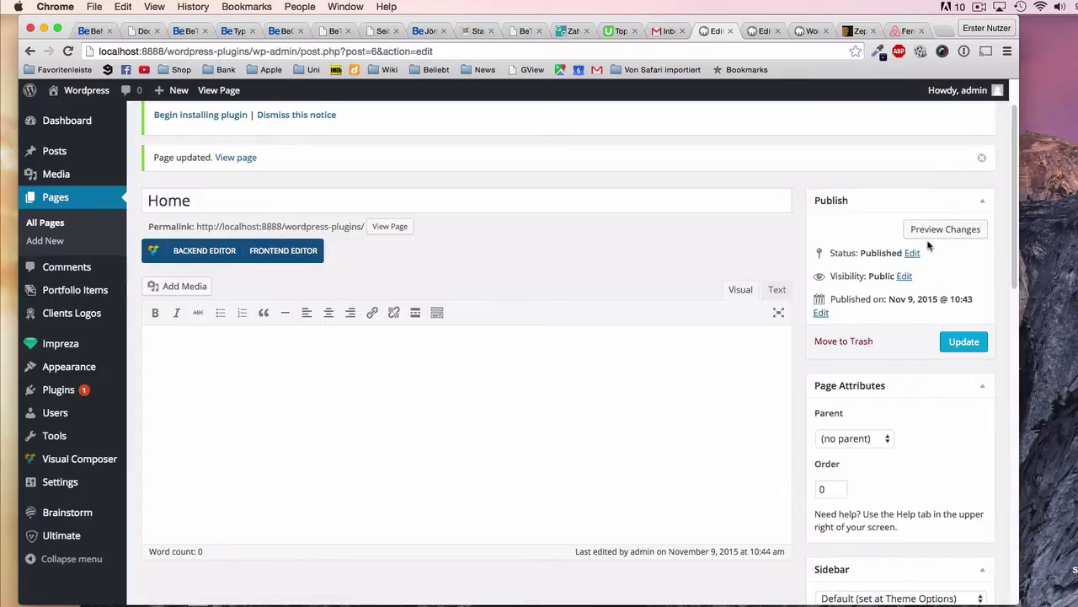
Delete the column containing the Click Me button in the frontend editor
left_click(766, 33)
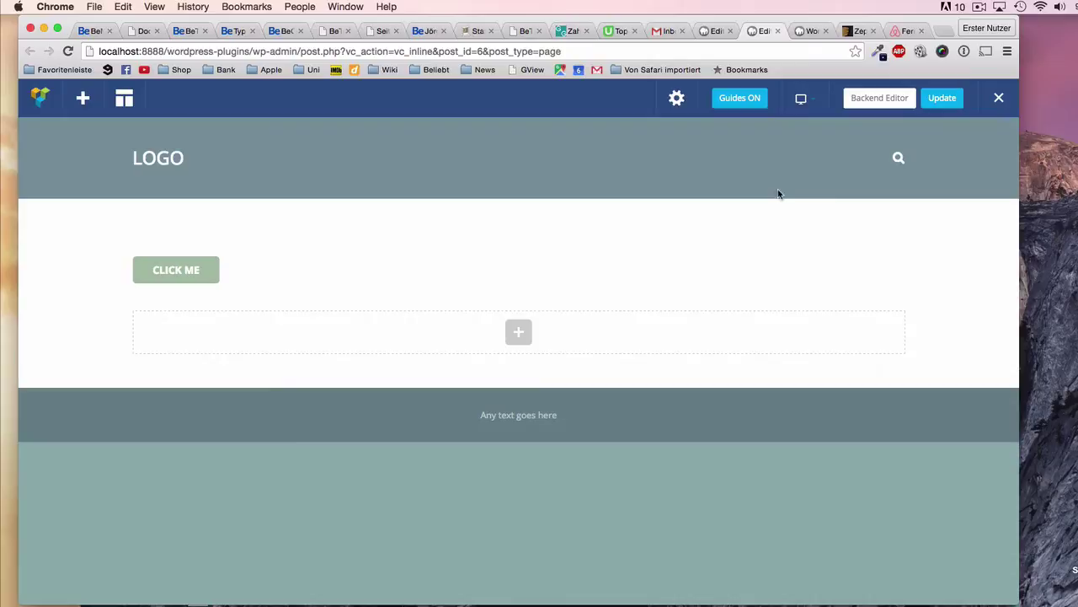
mouse_move(241, 345)
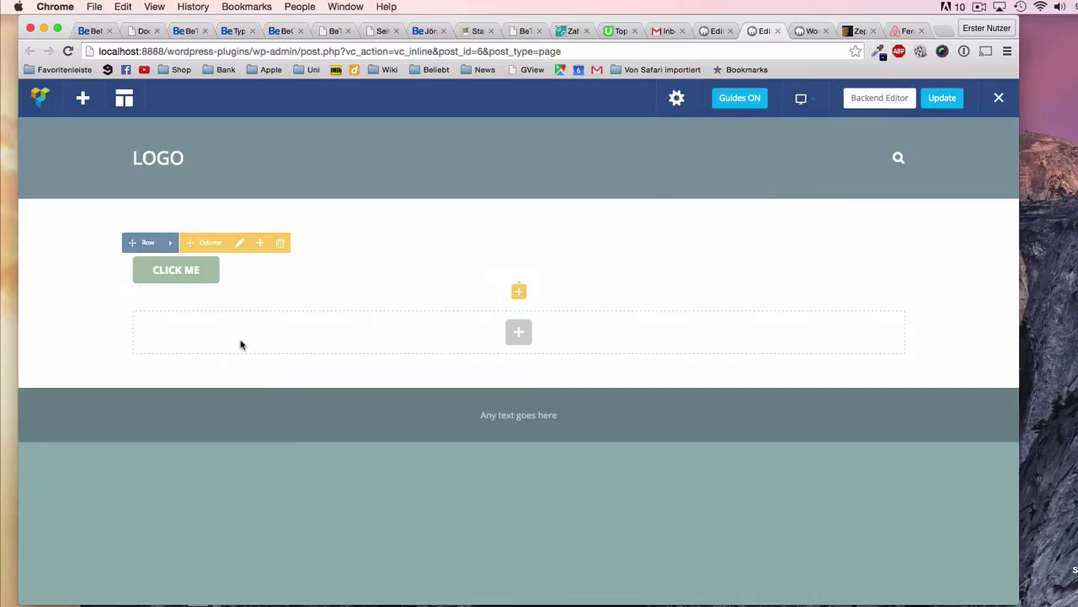
left_click(281, 243)
left_click(770, 246)
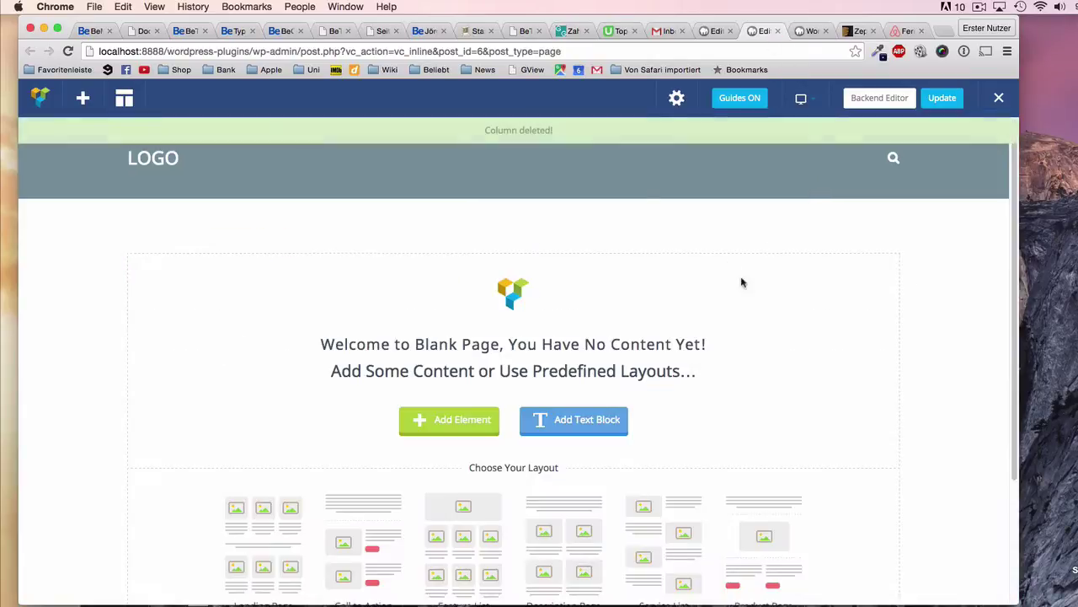
Look over the predefined layouts of the blank page, the WordPress edit page and the live Home page
scroll(772, 244, "down", 2)
scroll(773, 243, "up", 2)
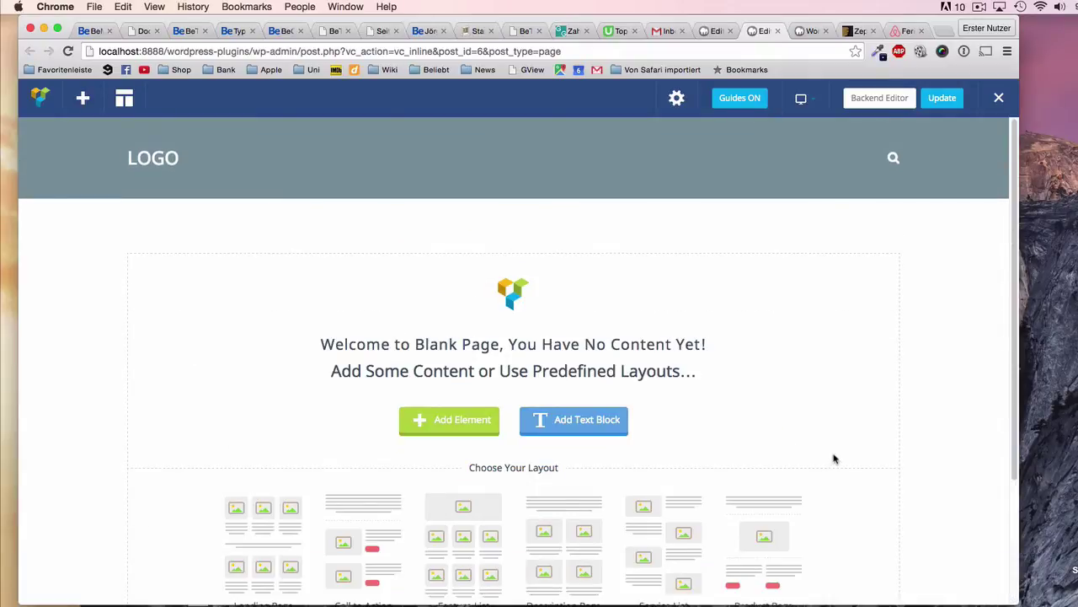
scroll(833, 455, "down", 3)
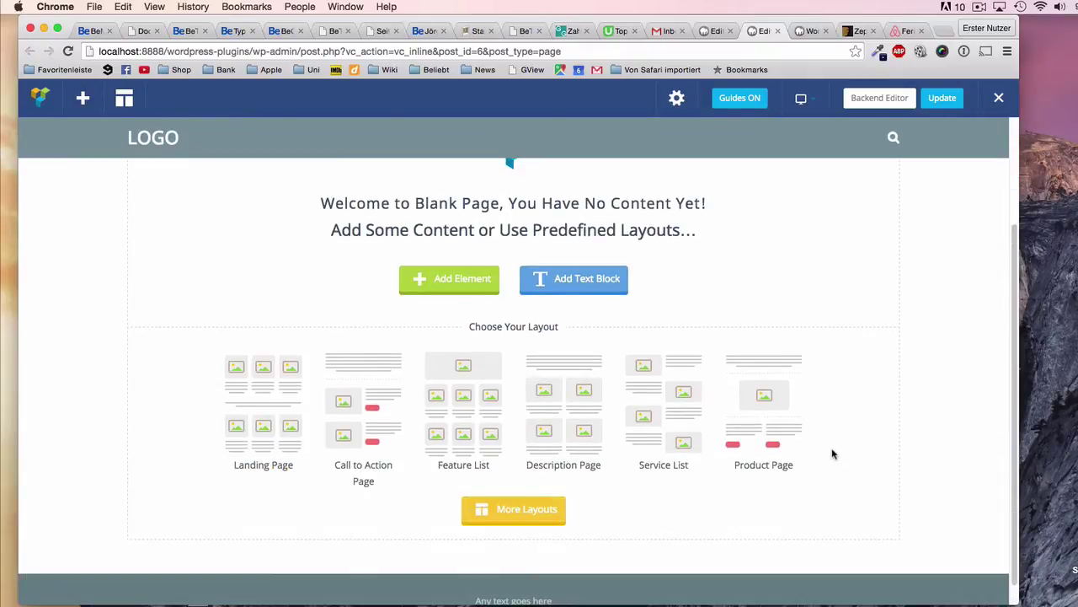
left_click(718, 34)
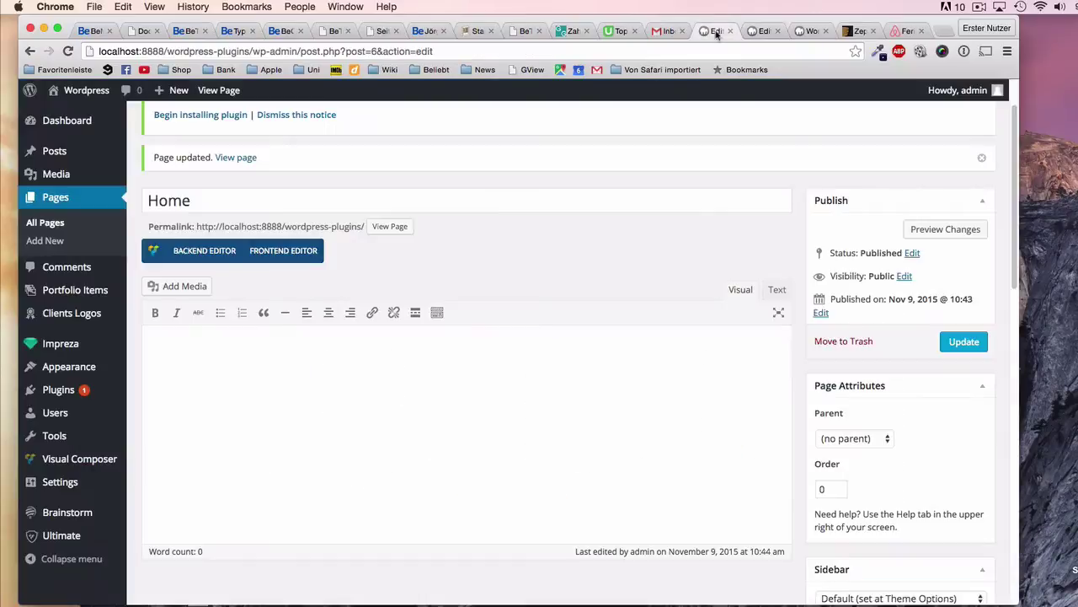
left_click(761, 32)
left_click(798, 32)
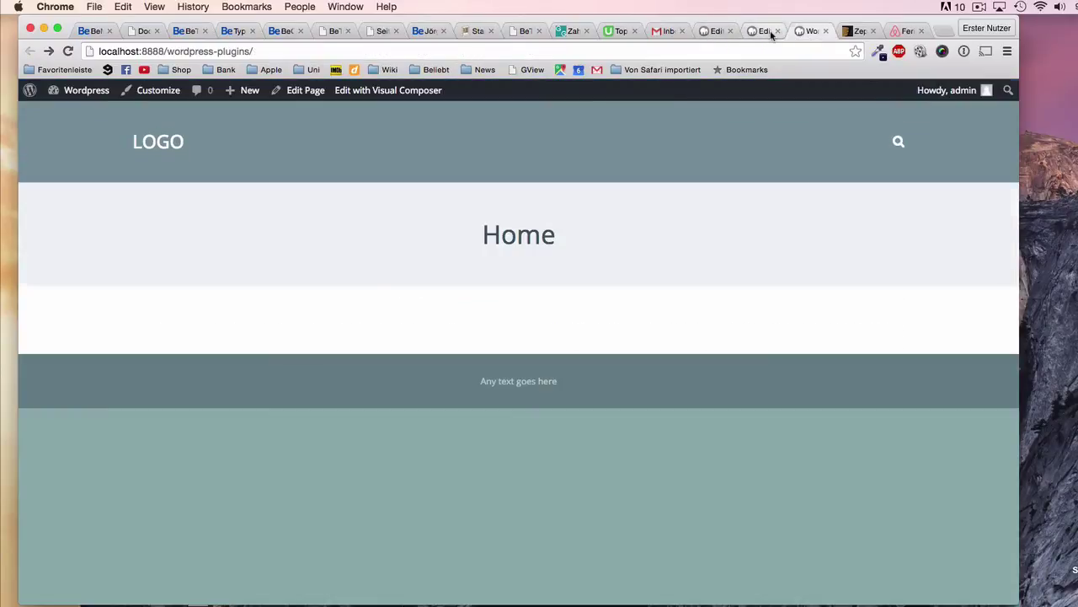
Close the frontend editor's browser tab and return to the WordPress edit page
left_click(762, 32)
left_click(778, 31)
left_click(751, 270)
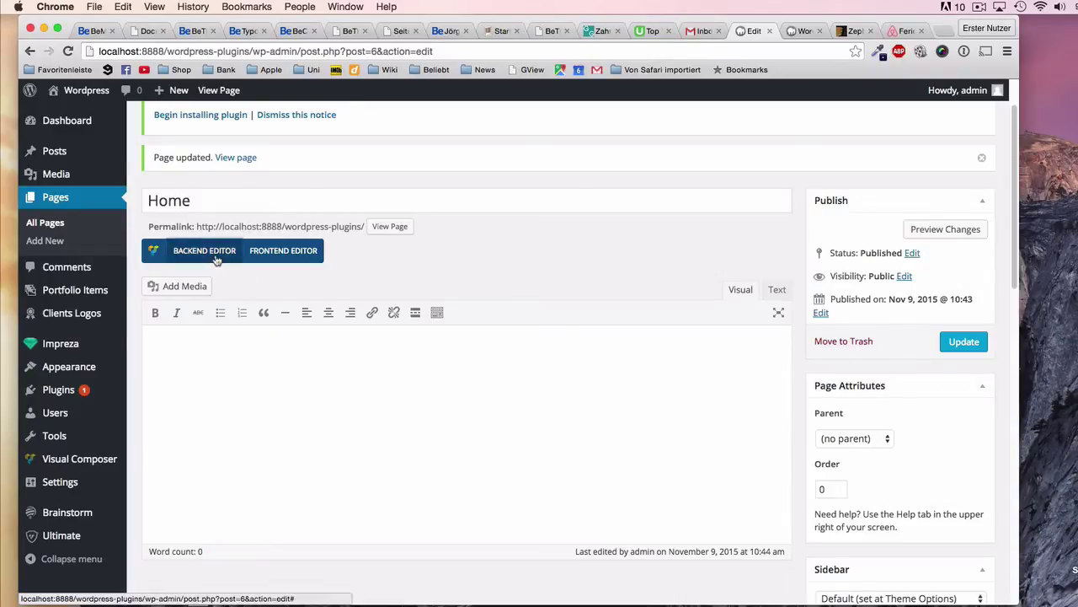
Switch the Home page to the Visual Composer backend editor, trying classic mode once and returning to the backend editor
left_click(215, 253)
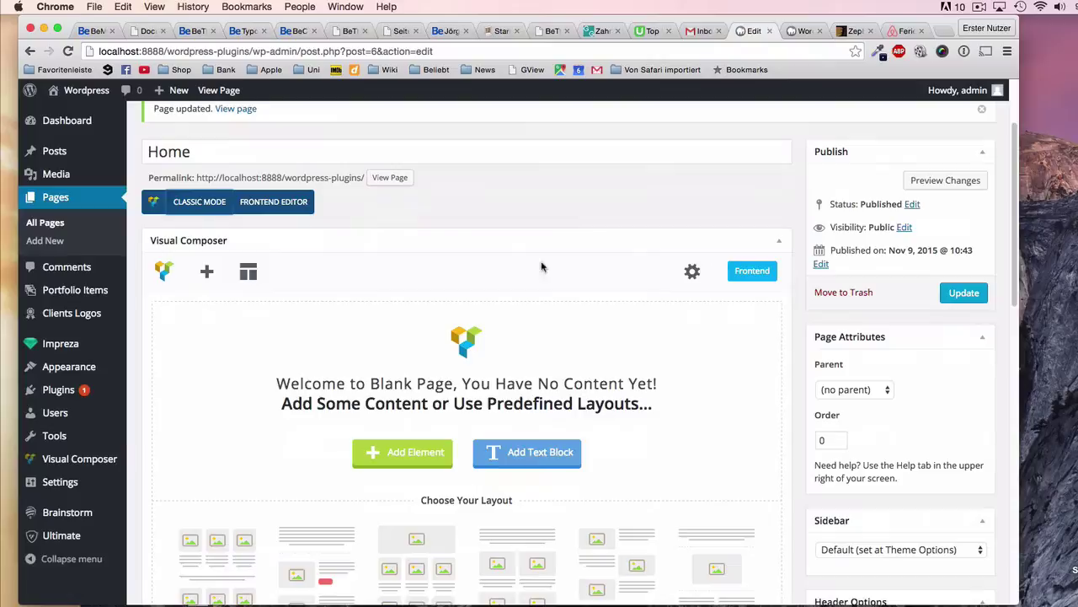
left_click(200, 202)
scroll(505, 303, "down", 10)
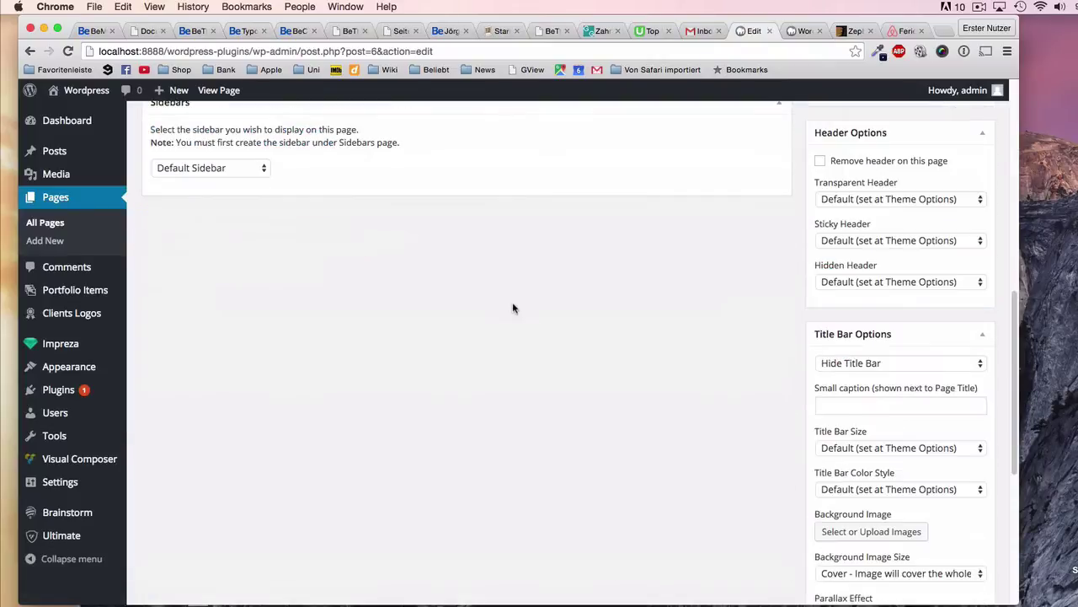
scroll(506, 301, "up", 9)
left_click(215, 233)
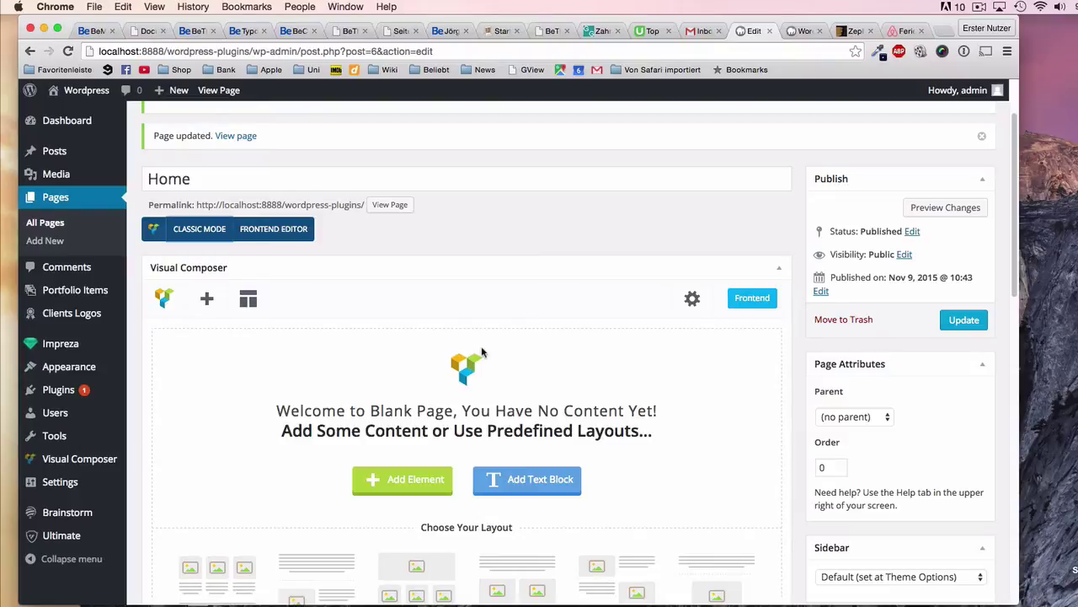
Add a Row element to the Home page in the backend editor
scroll(376, 412, "down", 1)
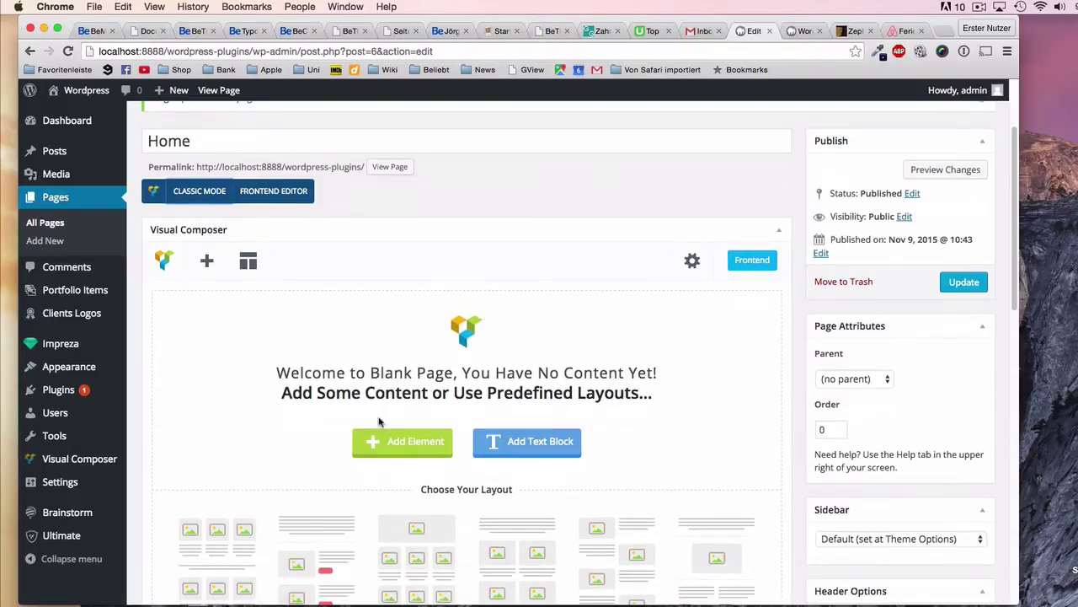
left_click(399, 446)
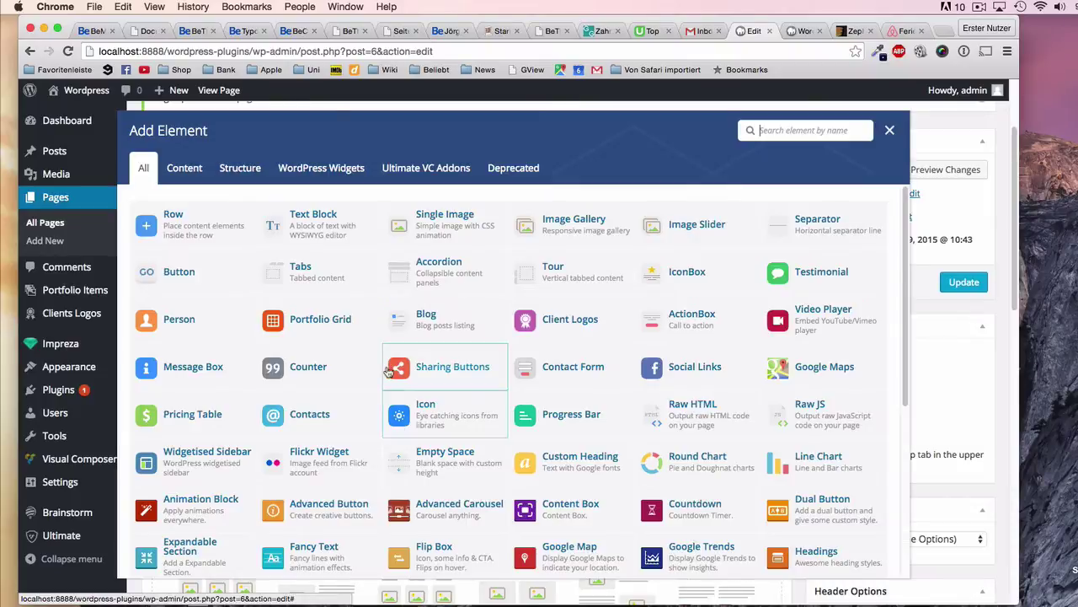
left_click(181, 231)
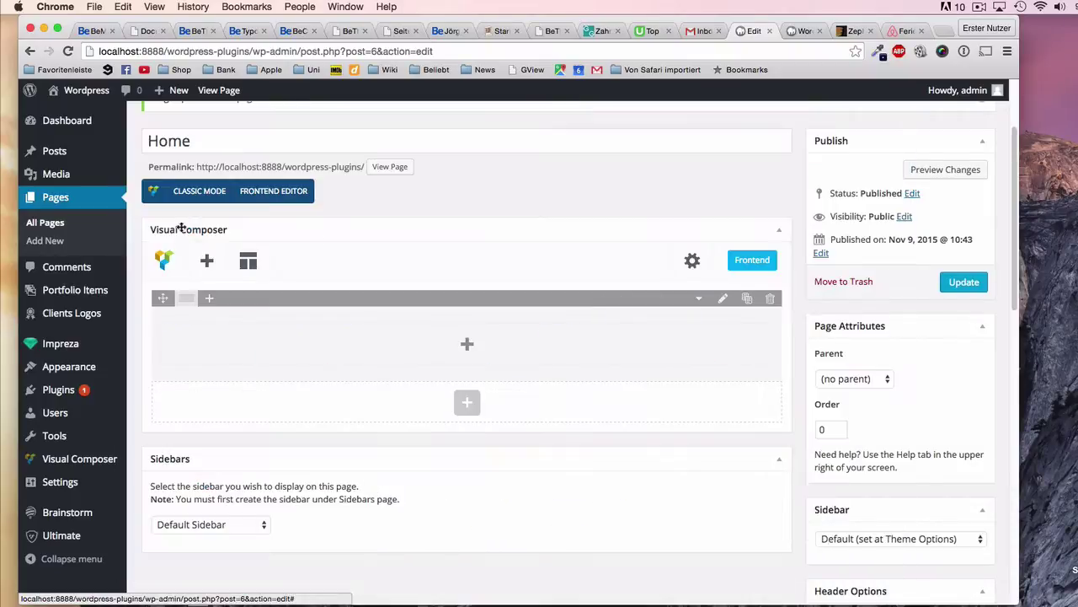
Add a Text Block with its default text below the empty row, in a row of its own
left_click(470, 409)
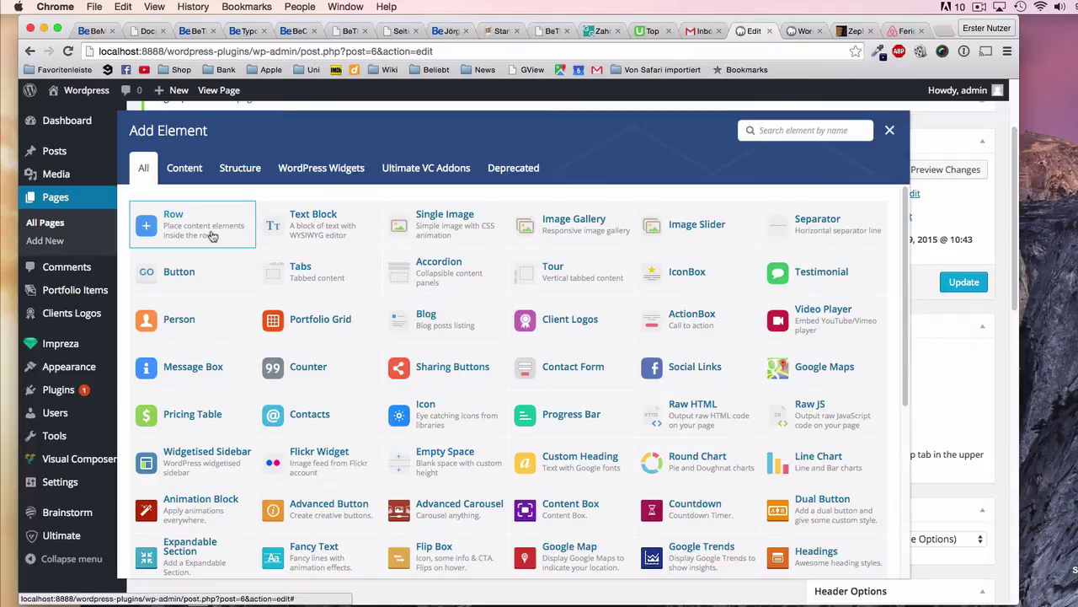
left_click(313, 232)
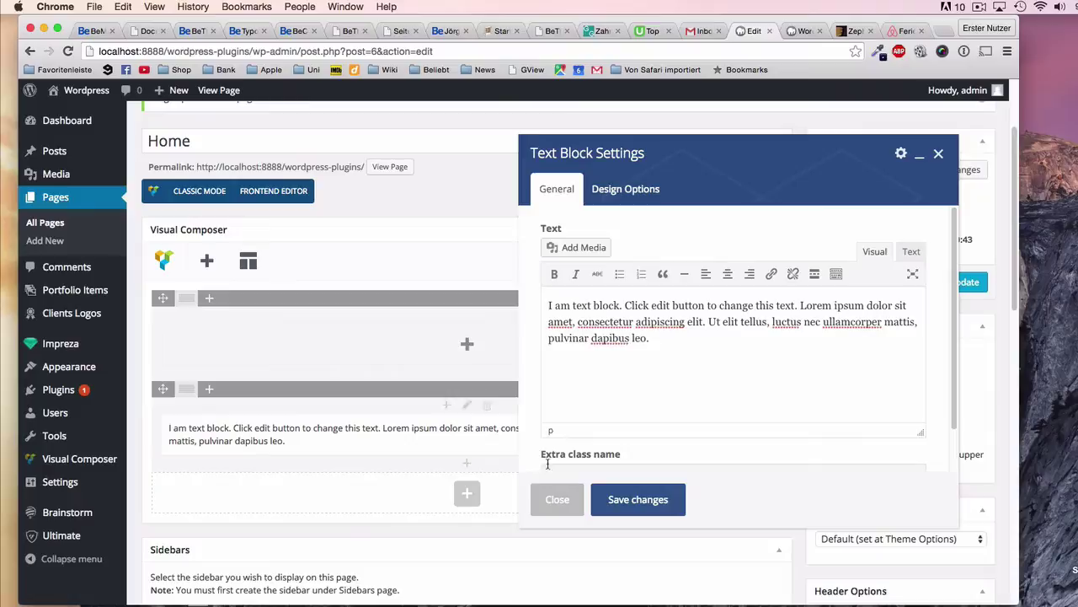
left_click(558, 499)
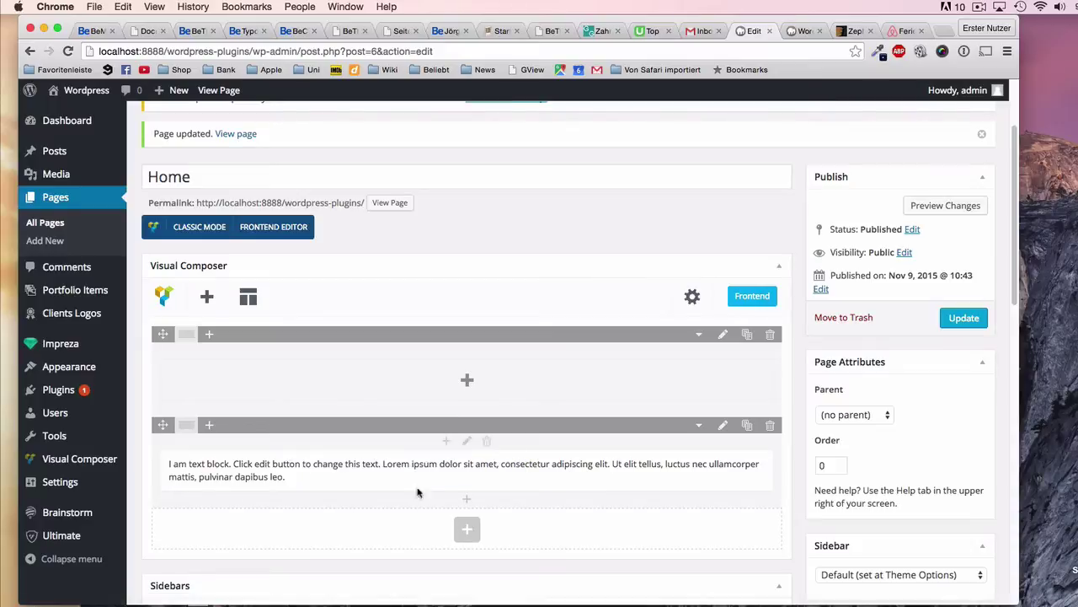
Delete the new text block and the second row that contained it
mouse_move(419, 474)
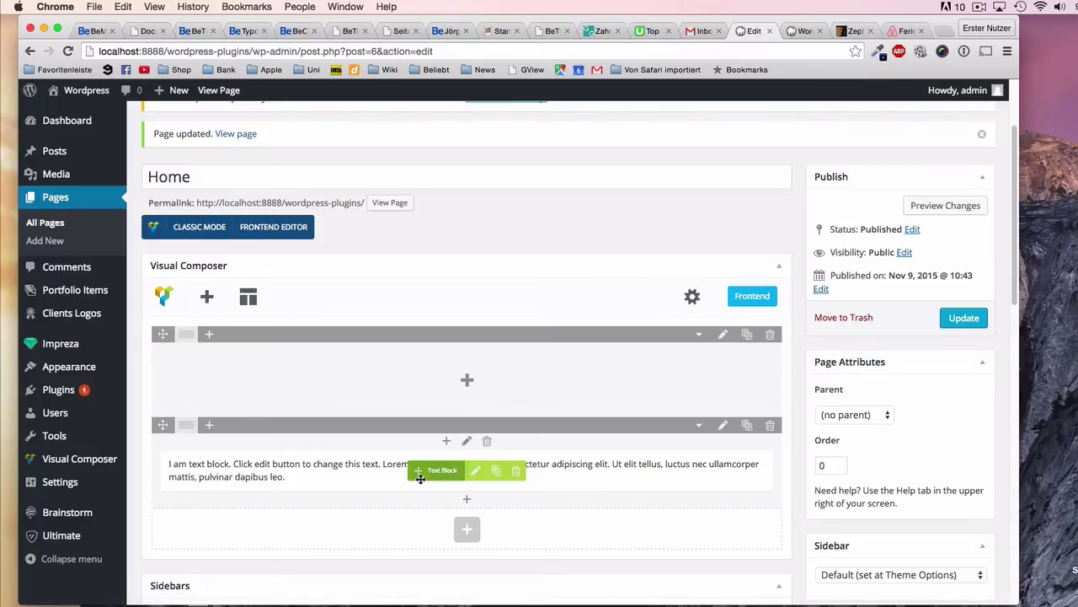
left_click(515, 470)
left_click(752, 244)
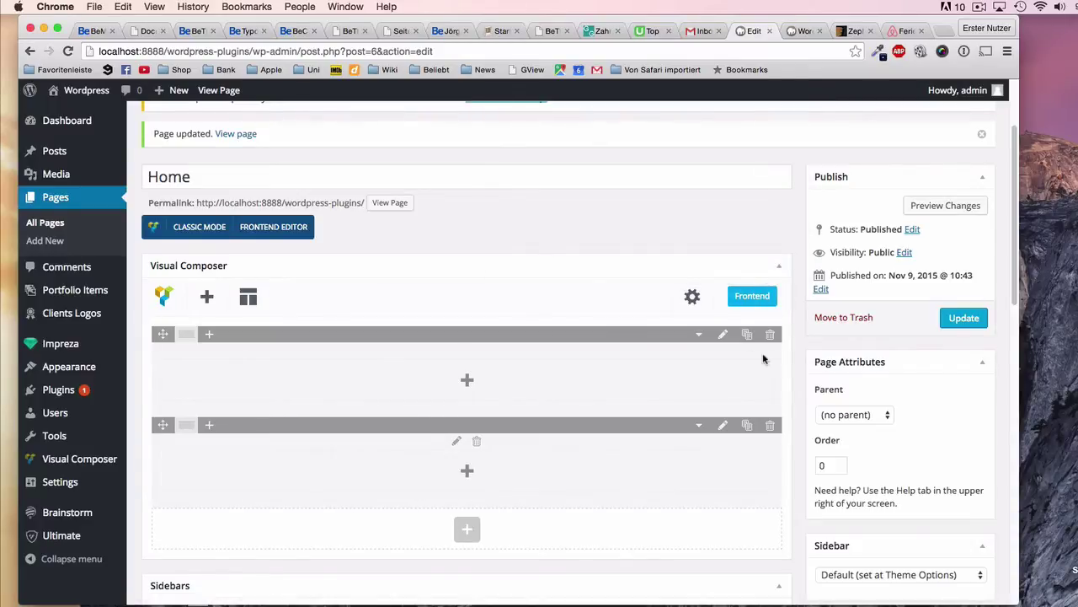
left_click(770, 424)
left_click(749, 247)
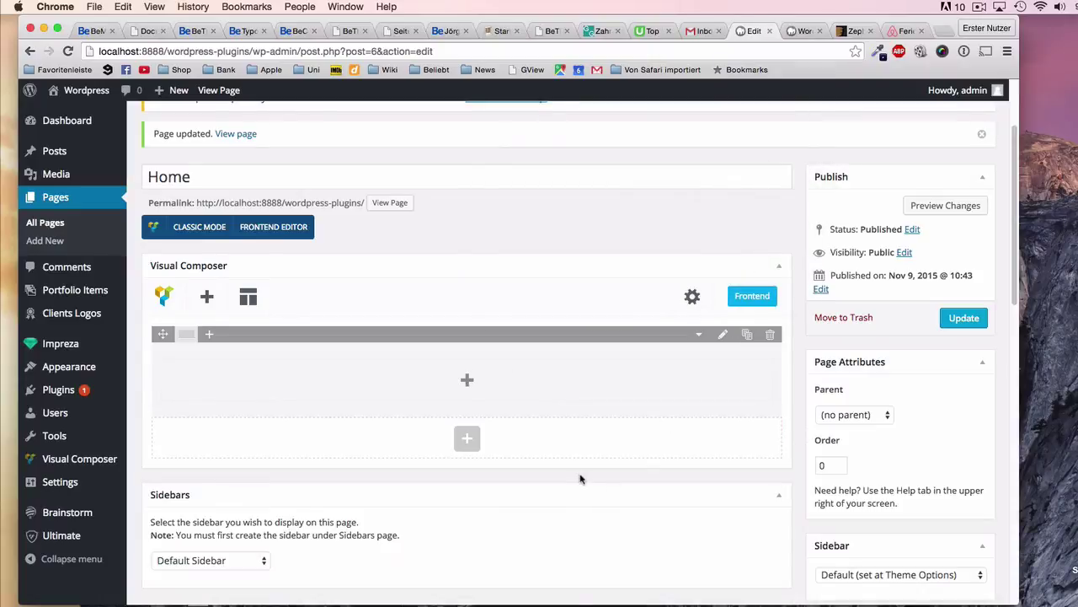
Insert a default Text Block inside the remaining row and delete it again
mouse_move(467, 385)
left_click(470, 384)
left_click(344, 219)
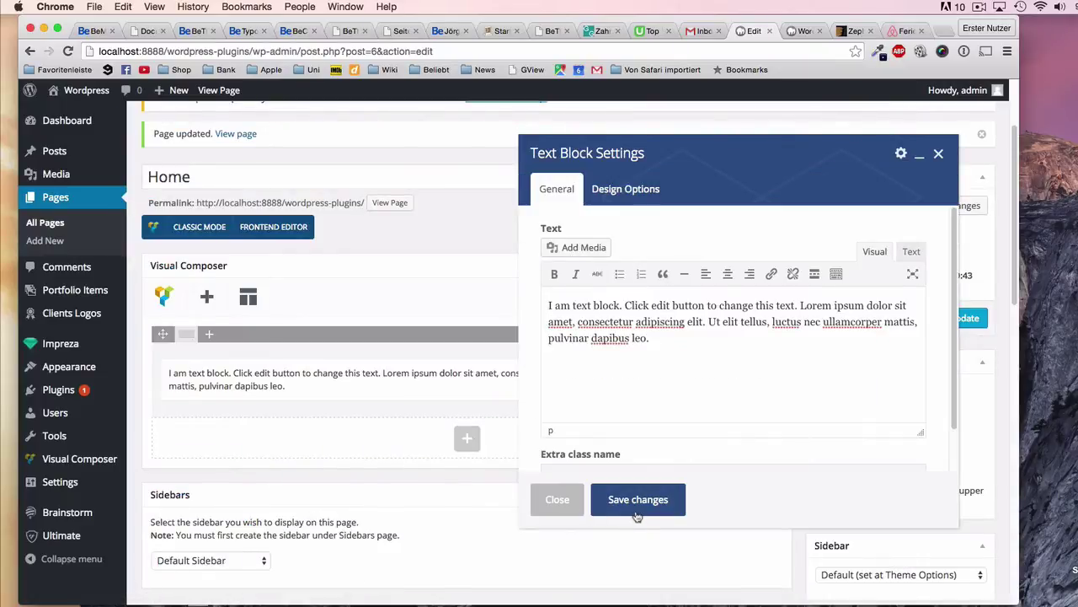
left_click(564, 504)
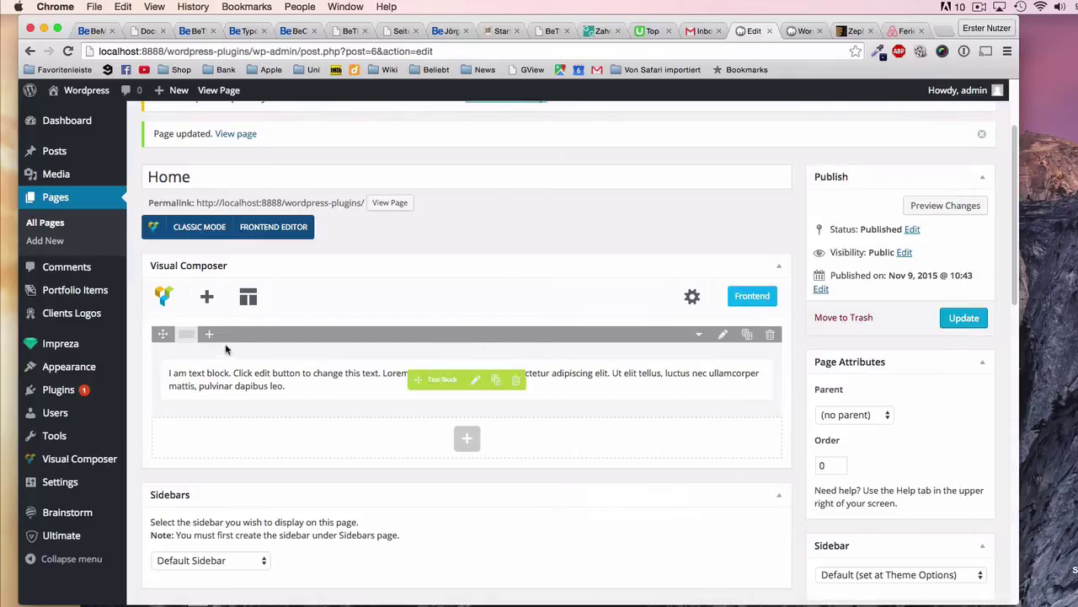
left_click(516, 379)
key("Return")
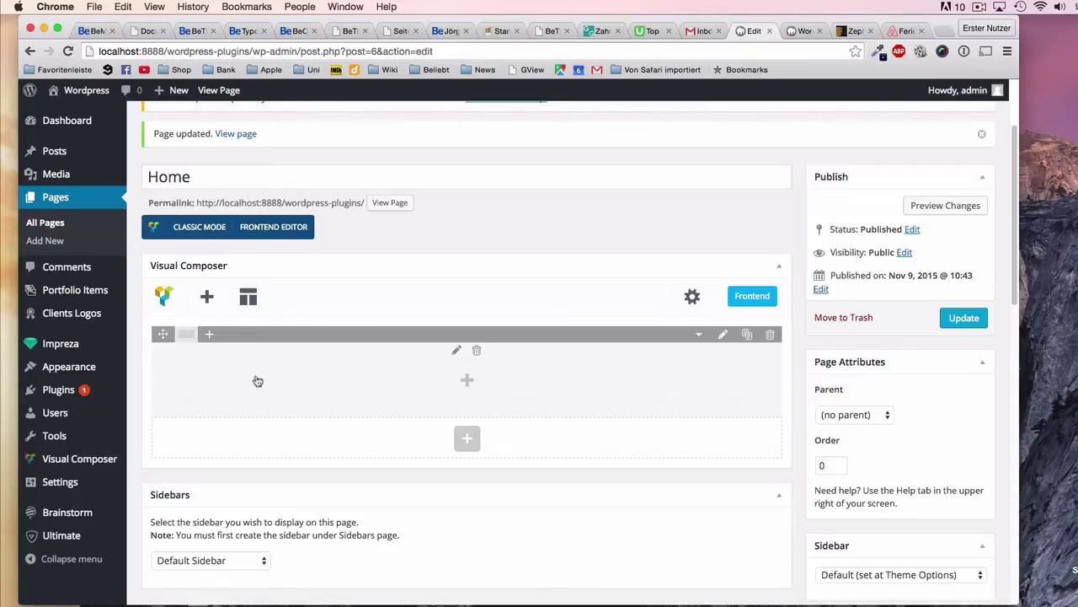
Split the row into two equal columns and add a Text Block with default text to the second column
mouse_move(181, 335)
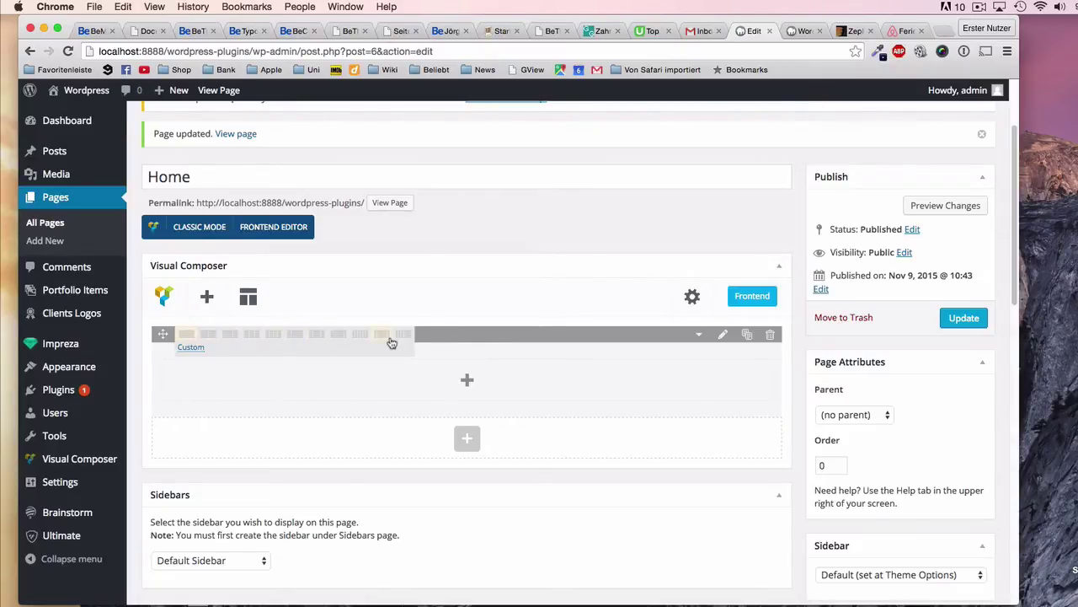
left_click(213, 338)
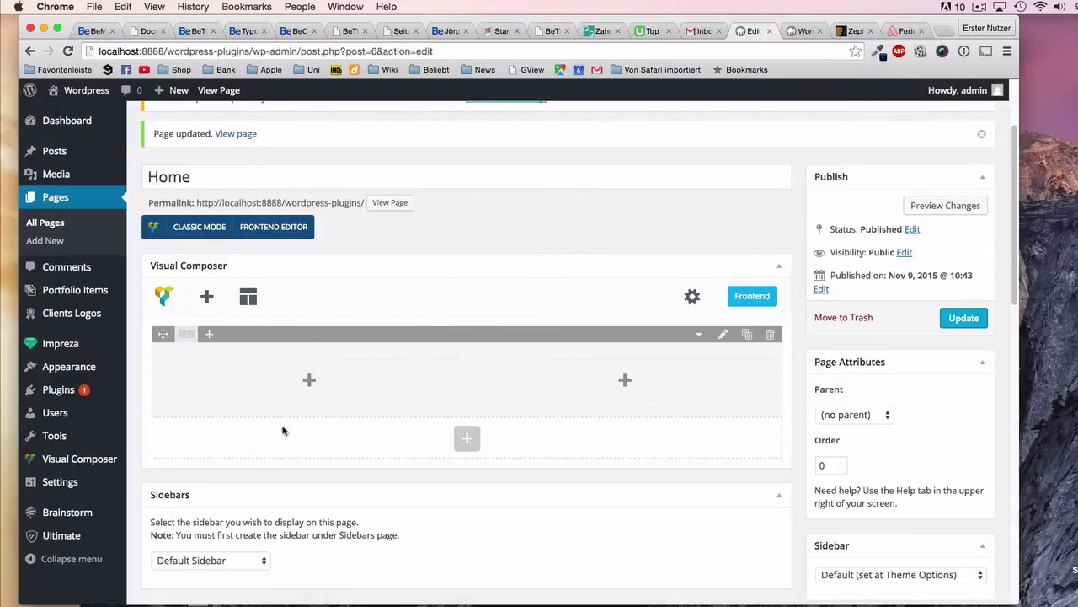
mouse_move(310, 416)
left_click(630, 384)
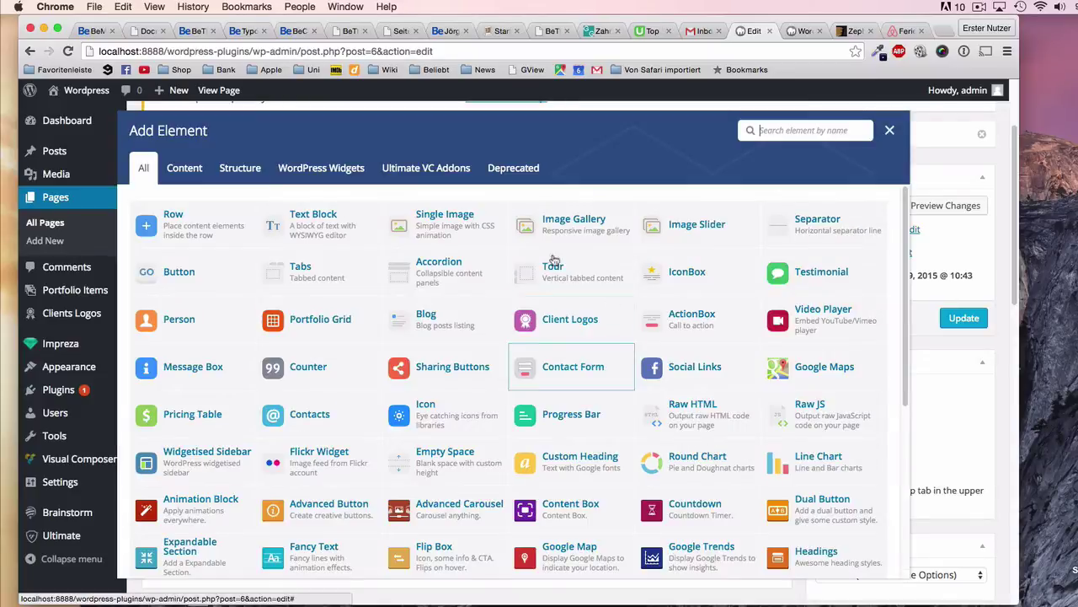
left_click(350, 225)
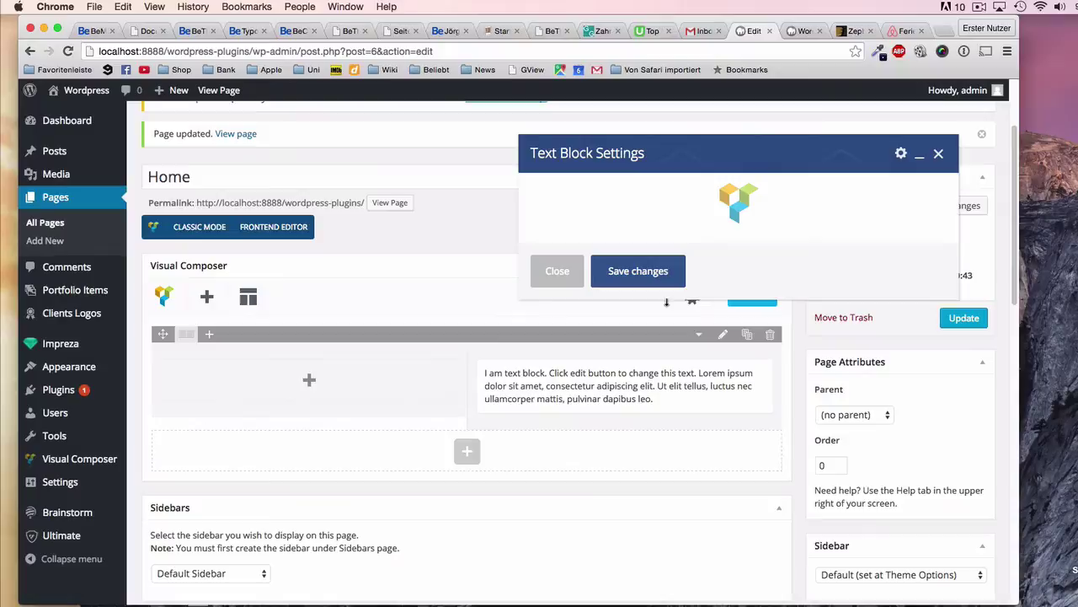
left_click(572, 503)
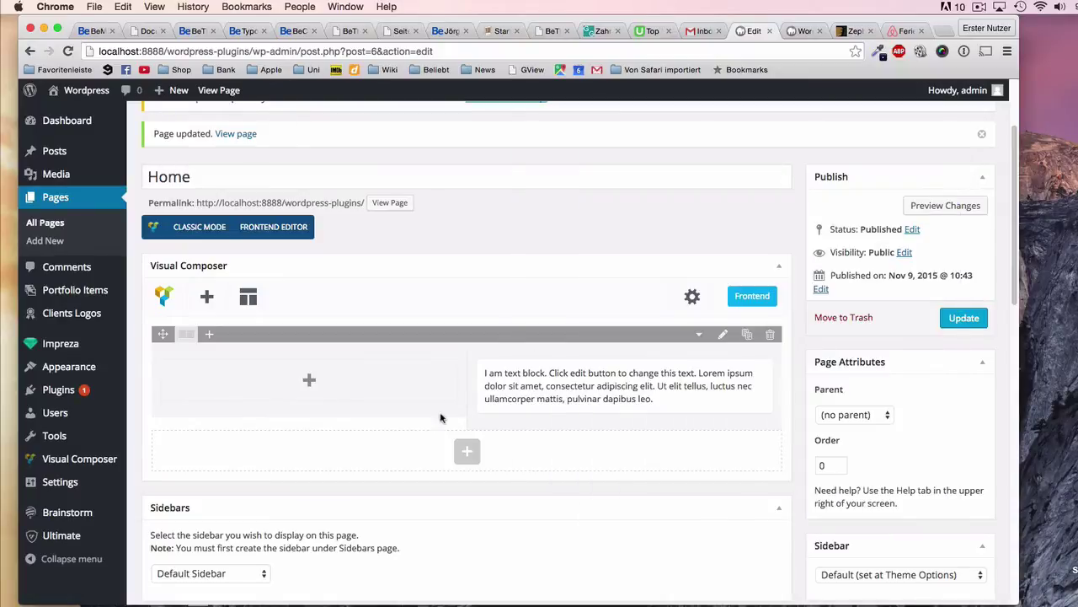
Add a Text Block to the row's first column and save it with its default text
left_click(312, 384)
left_click(317, 242)
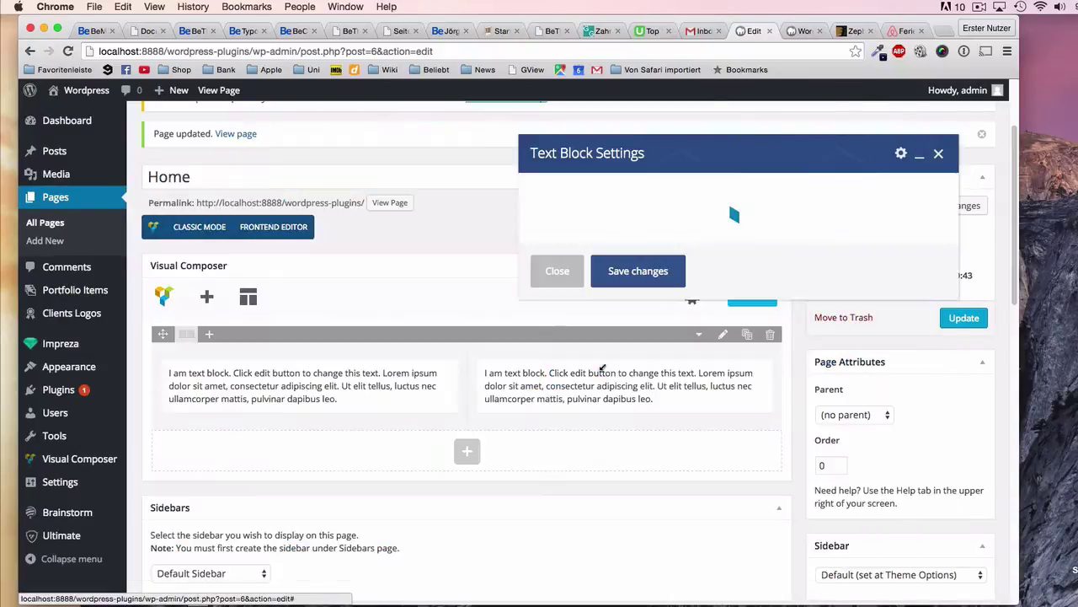
left_click(648, 500)
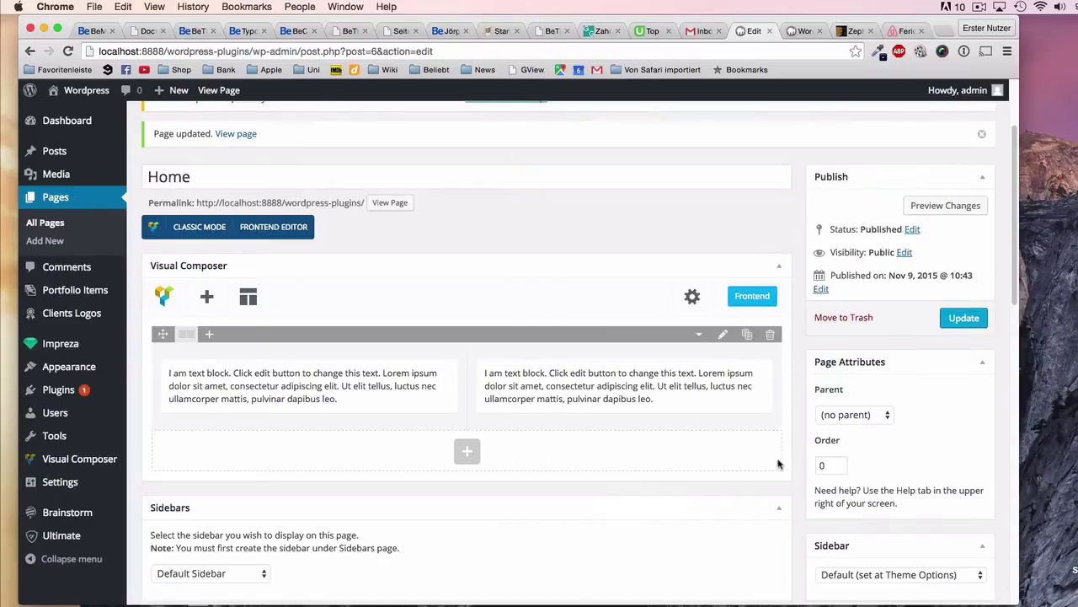
Update the Home page and compare its two-column preview with the backend editor layout
left_click(961, 318)
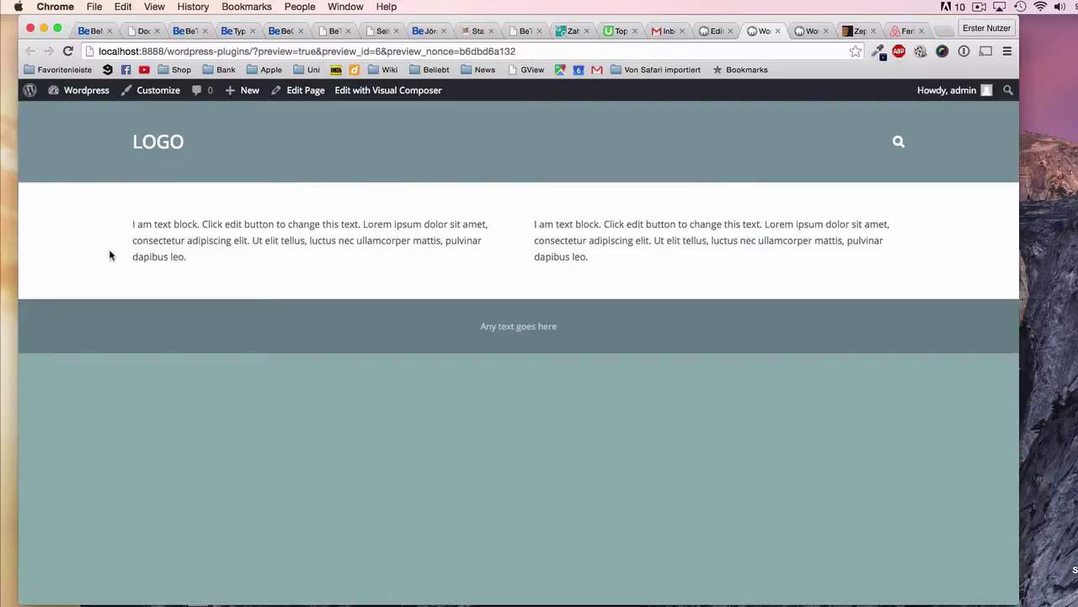
left_click_drag(134, 224, 417, 275)
left_click(421, 281)
left_click(721, 34)
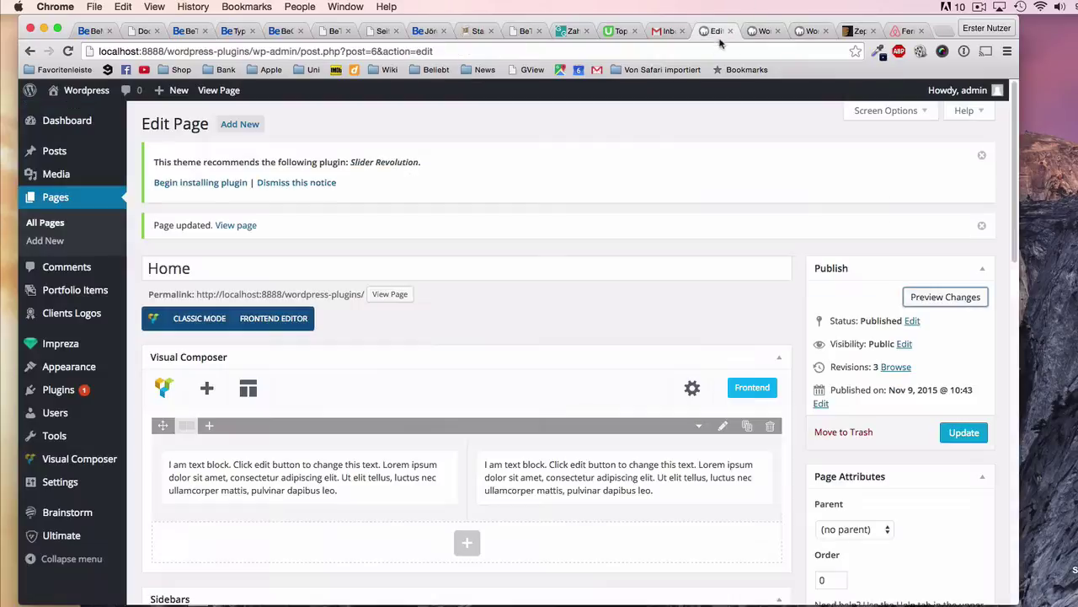
scroll(523, 353, "down", 5)
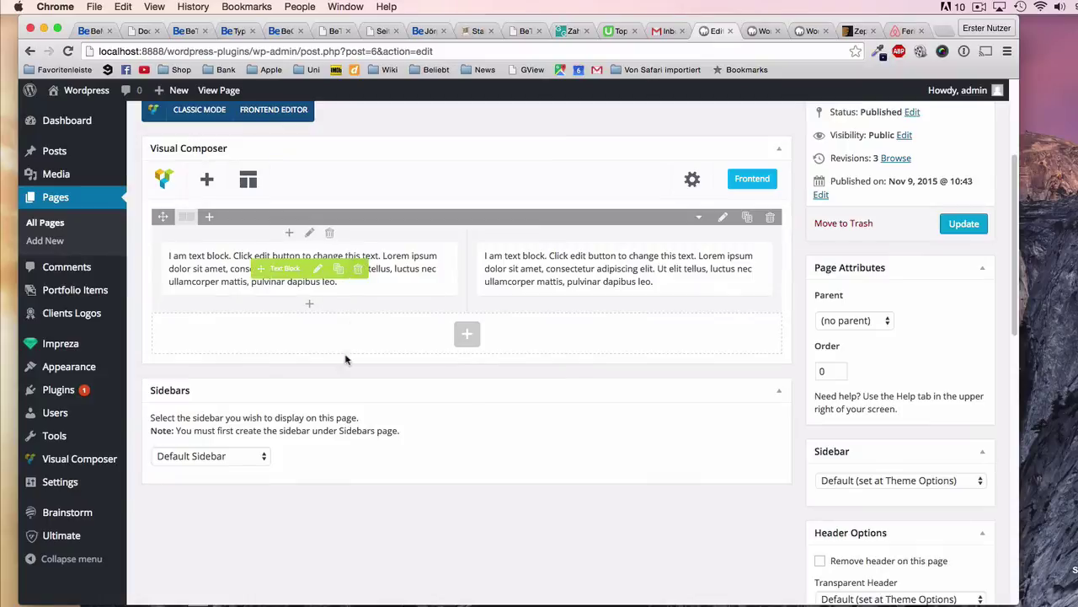
left_click(762, 30)
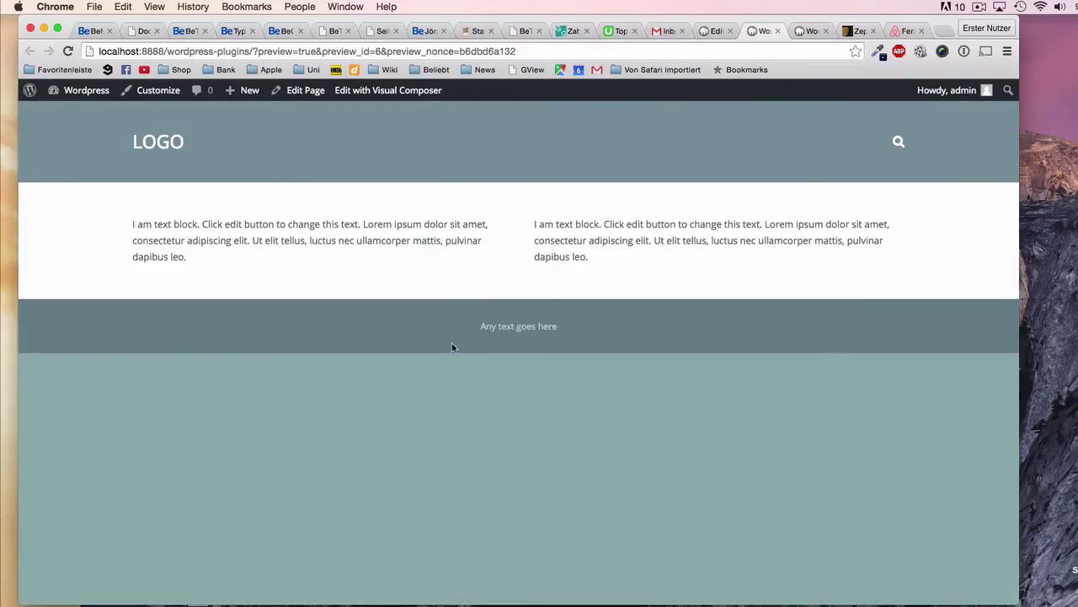
left_click(715, 32)
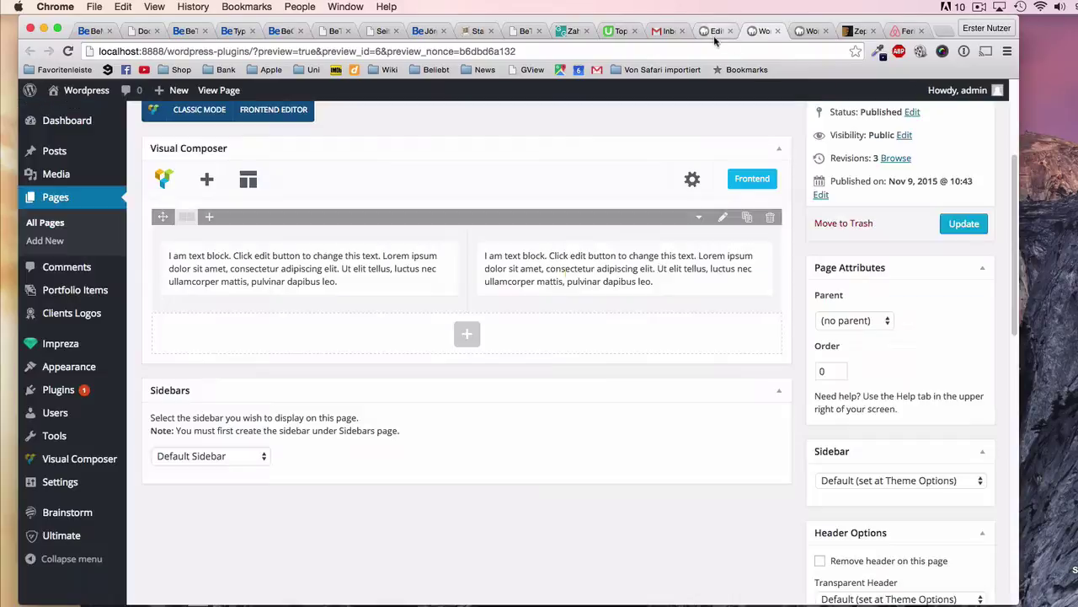
Replace the text block in the second column with a Single Image element
left_click(675, 271)
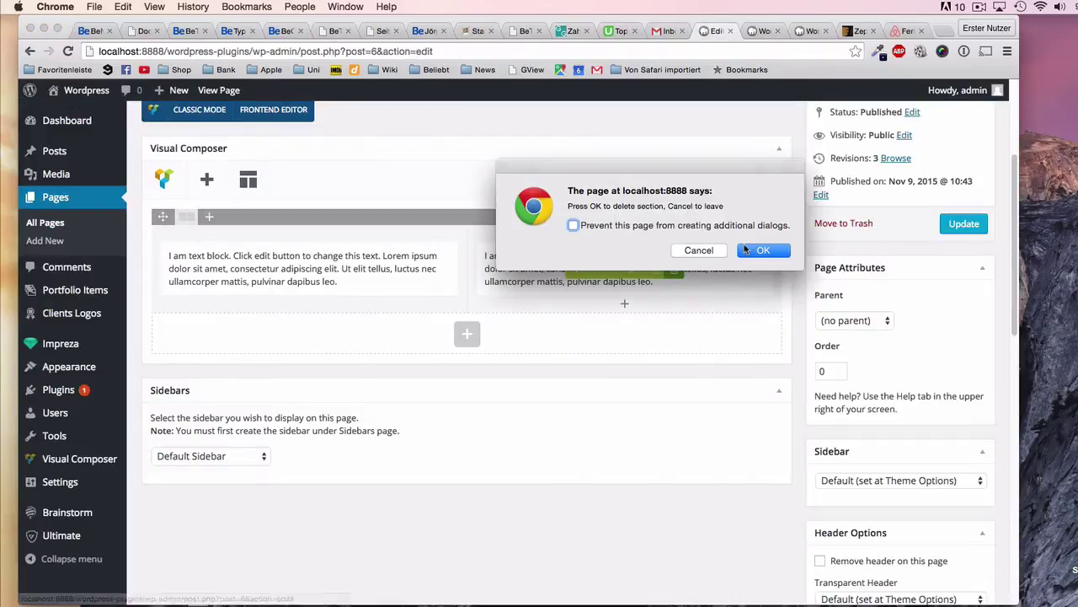
left_click(749, 249)
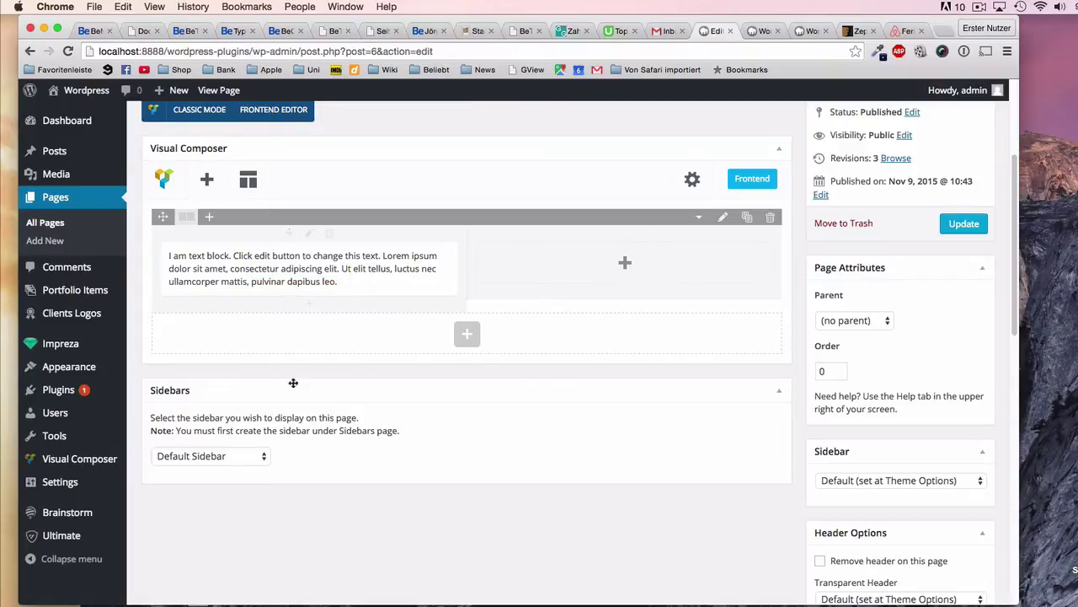
left_click(625, 262)
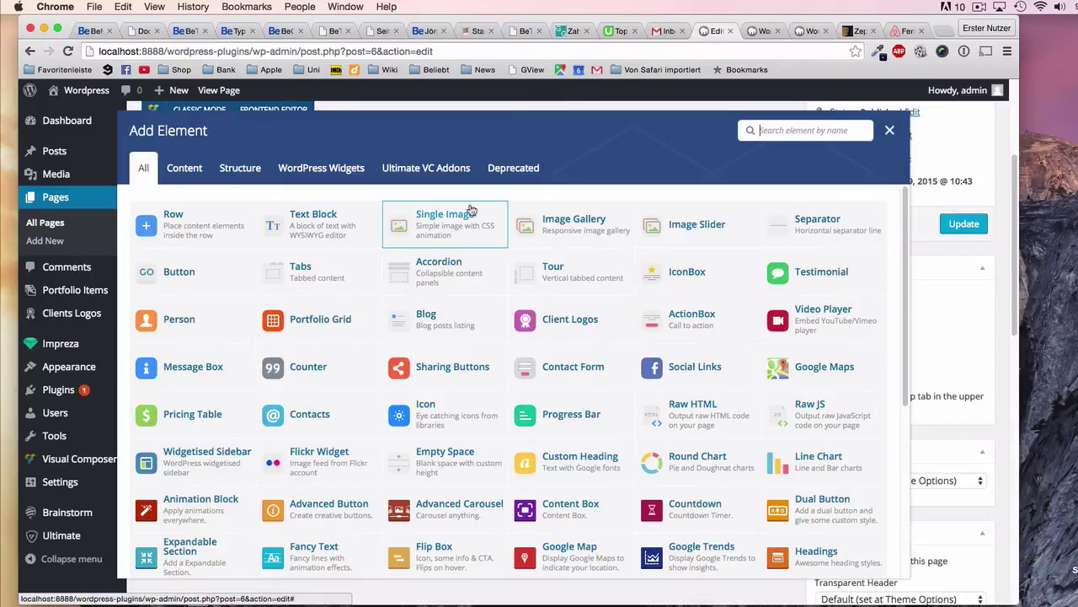
left_click(474, 239)
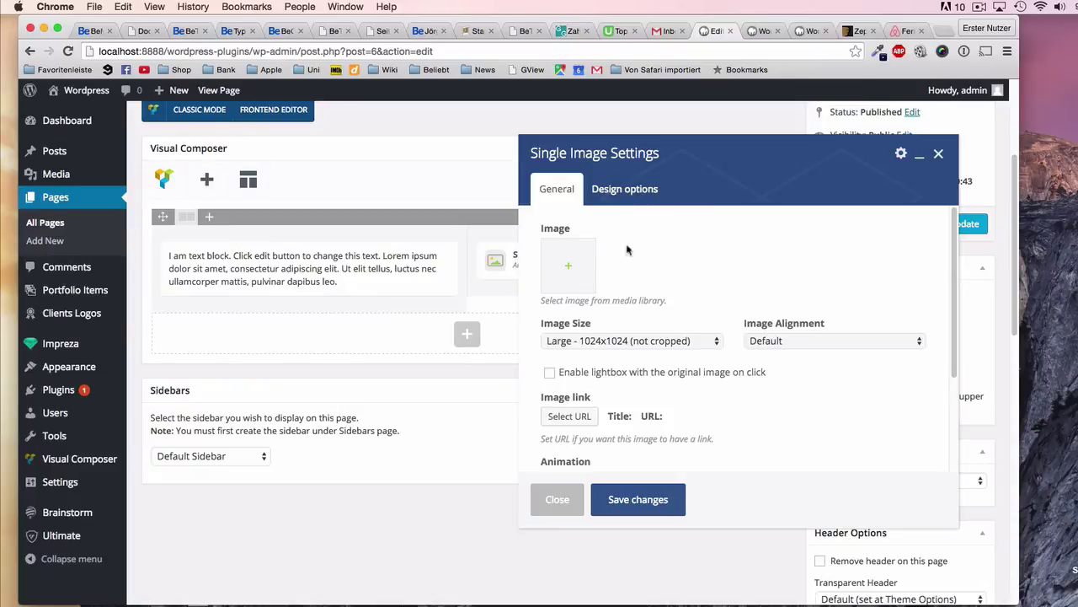
Upload shutterstock-2863983-desktop-resolution.jpg from the Downloads folder and set it as the element's image
left_click(569, 268)
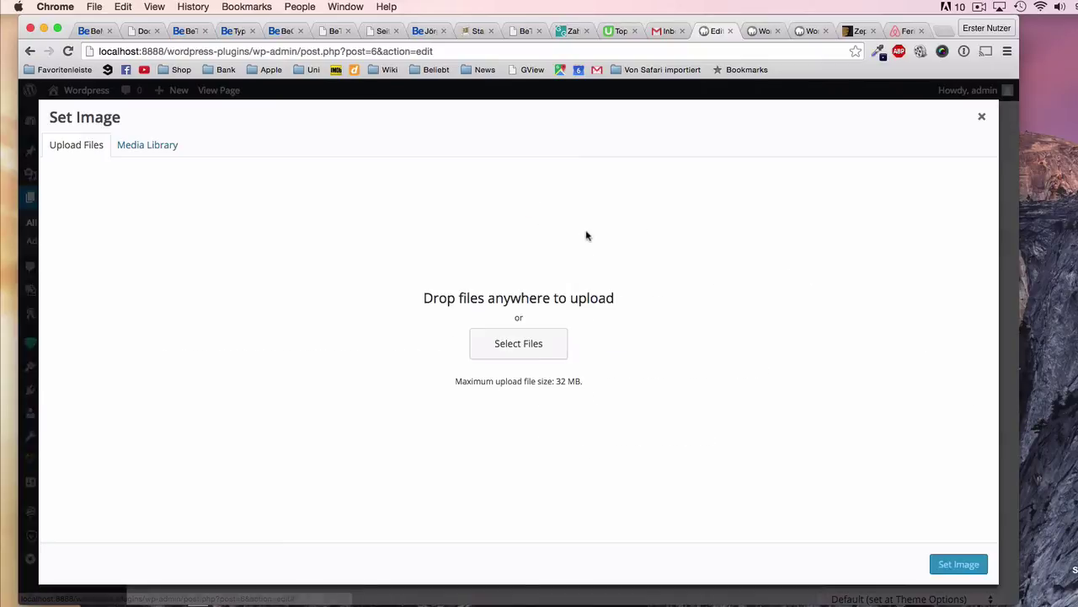
left_click(150, 145)
left_click(91, 144)
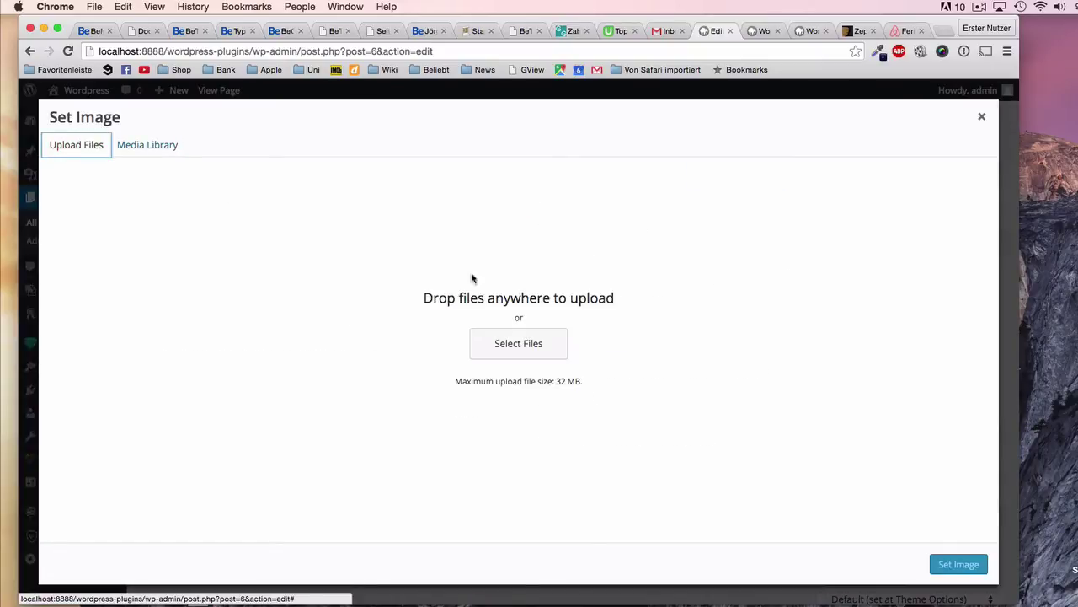
left_click(543, 351)
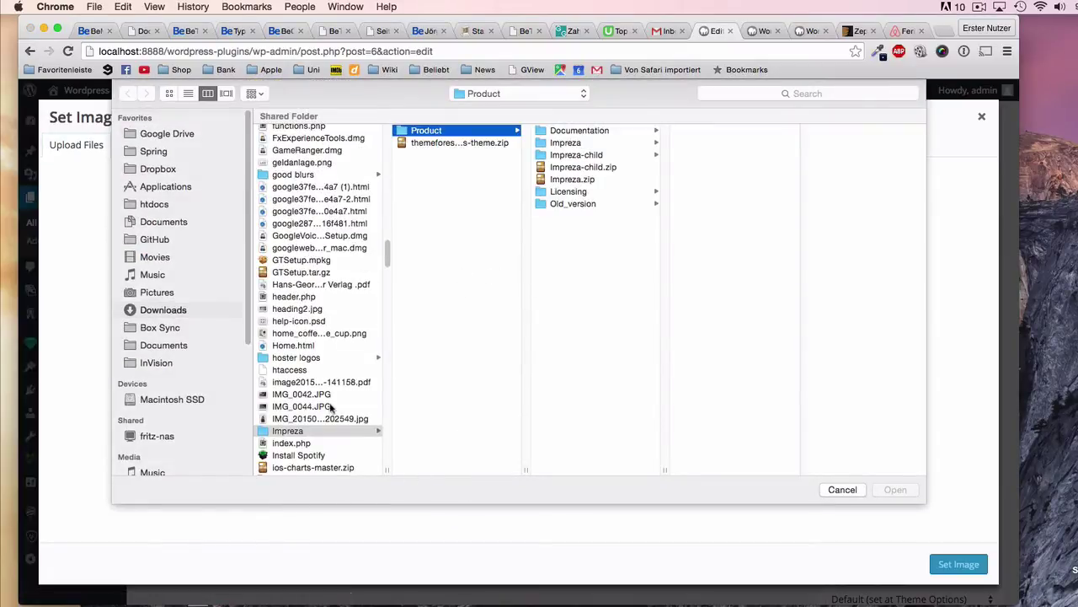
scroll(331, 408, "down", 15)
left_click(353, 359)
left_click(895, 488)
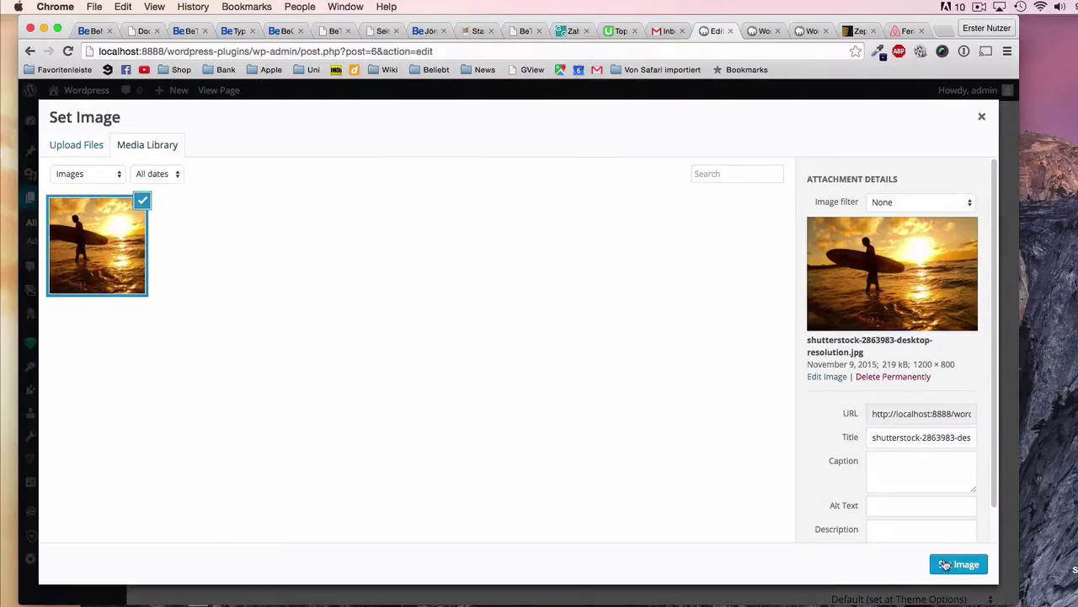
left_click(948, 564)
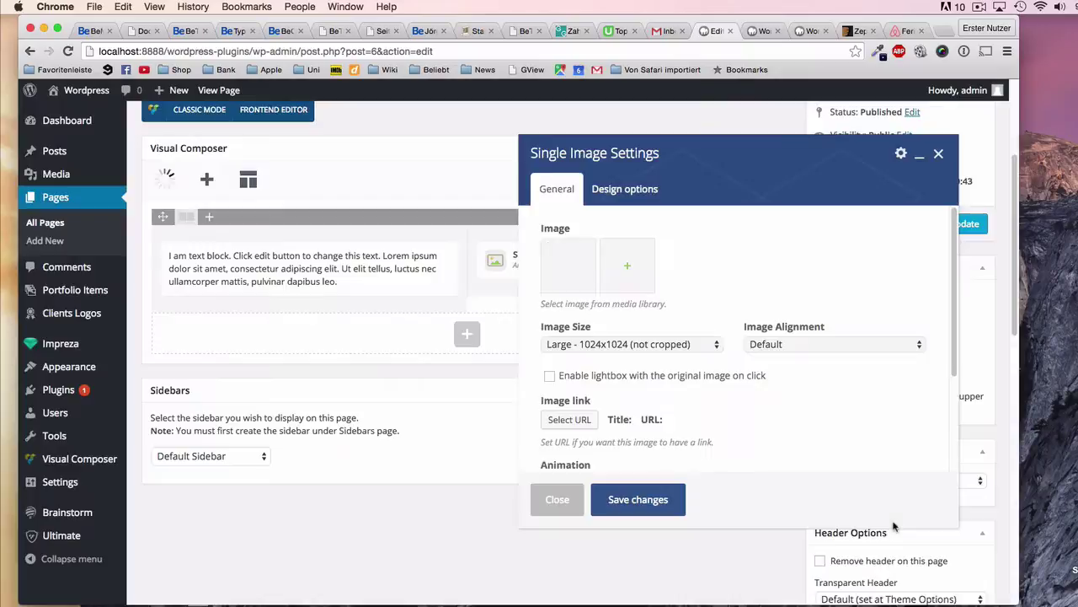
Keep the image size at Large - 1024x1024 (not cropped), set the image alignment to Center, and save the Single Image settings
left_click(695, 349)
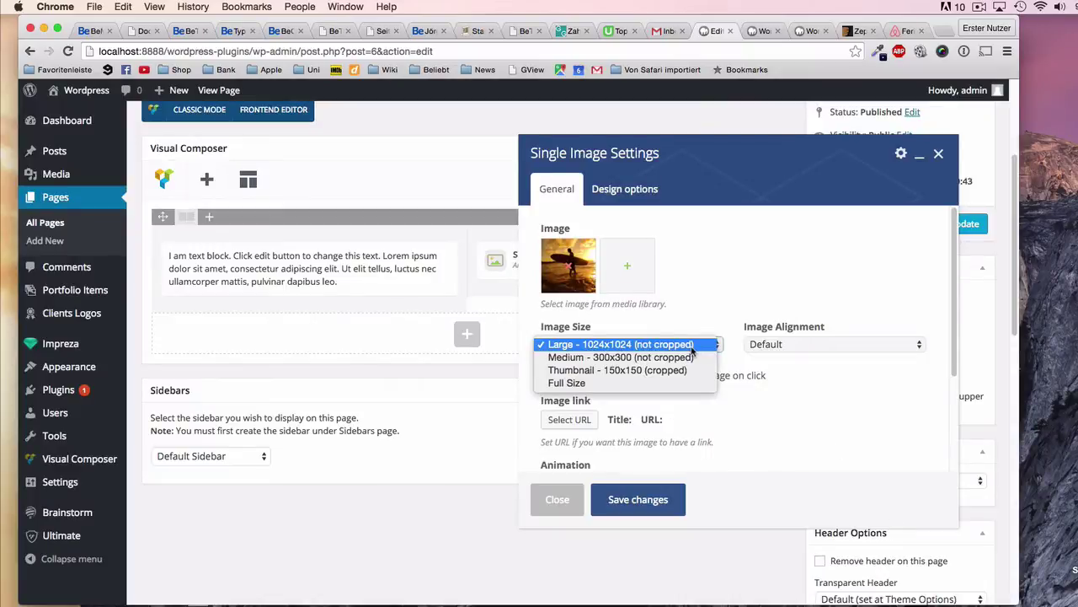
left_click(809, 413)
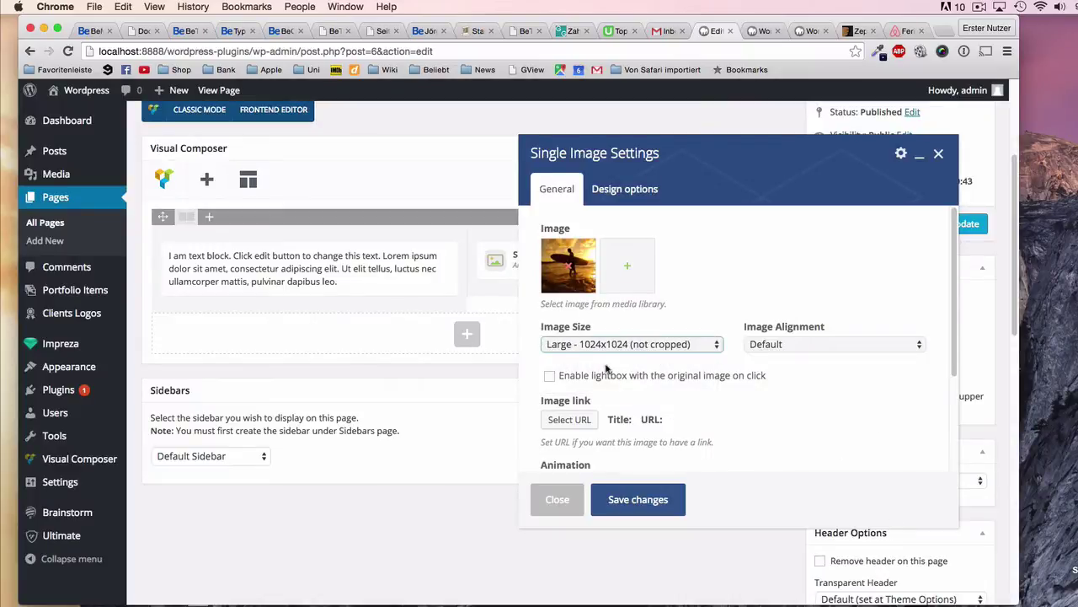
left_click(793, 347)
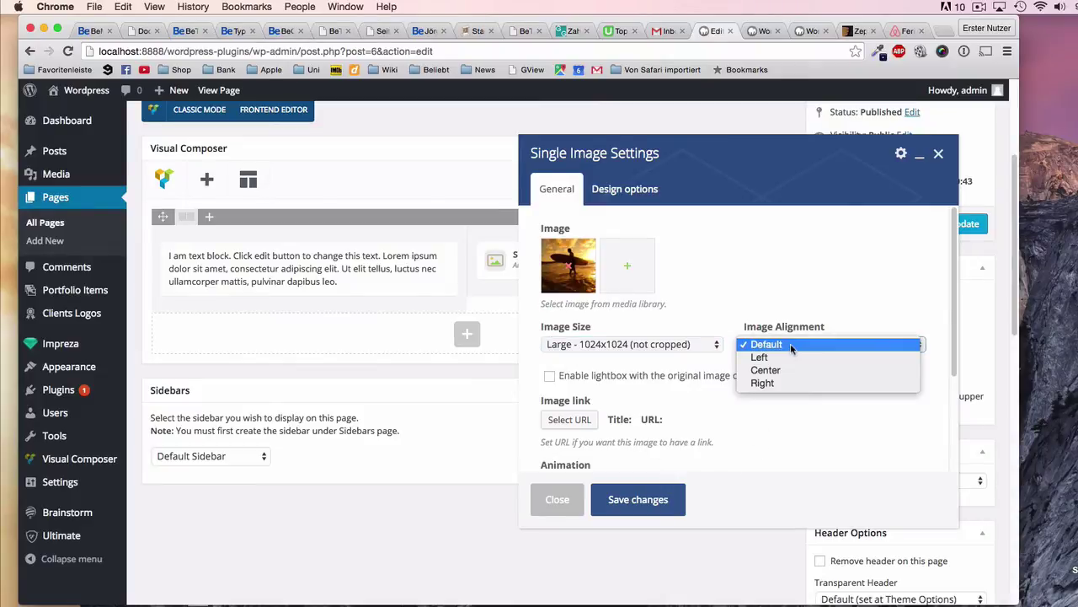
left_click(796, 371)
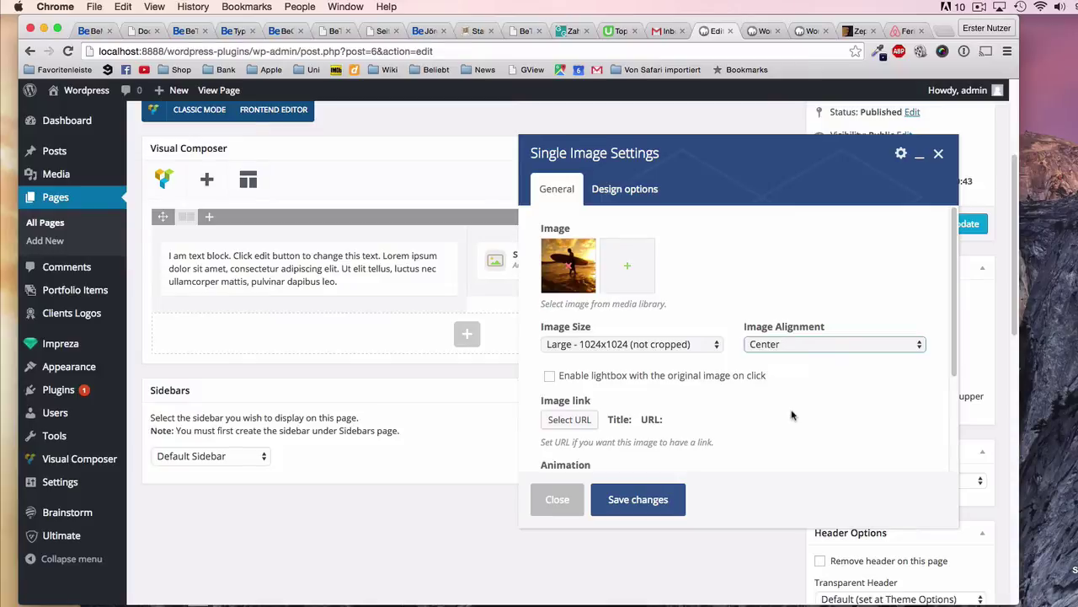
left_click(654, 493)
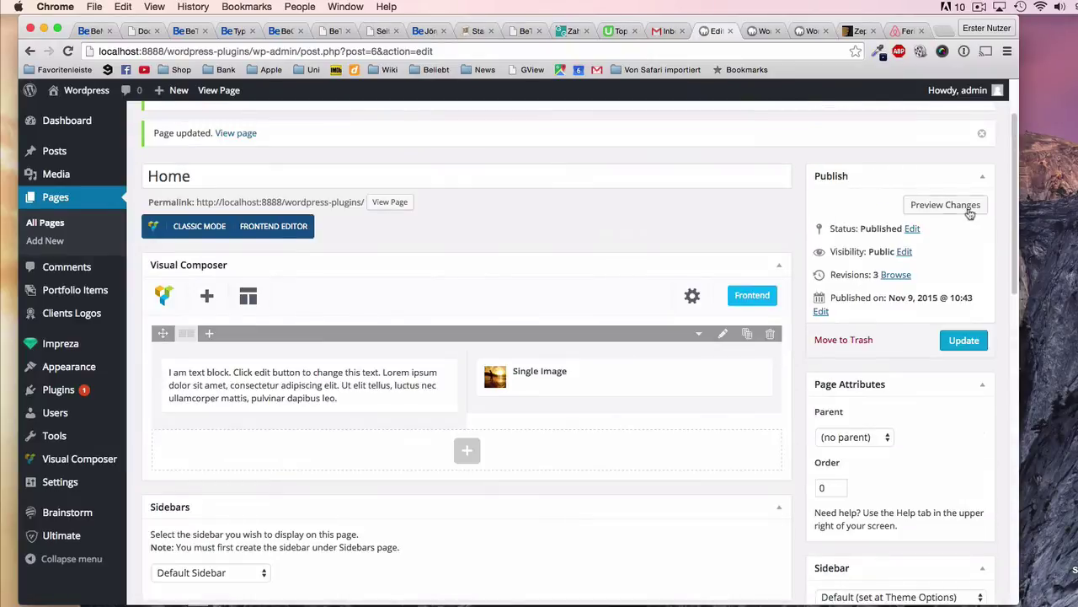
Preview the Home page changes, check the responsive layout by narrowing and widening the browser window, and return to the page editor
left_click(967, 210)
left_click(761, 32)
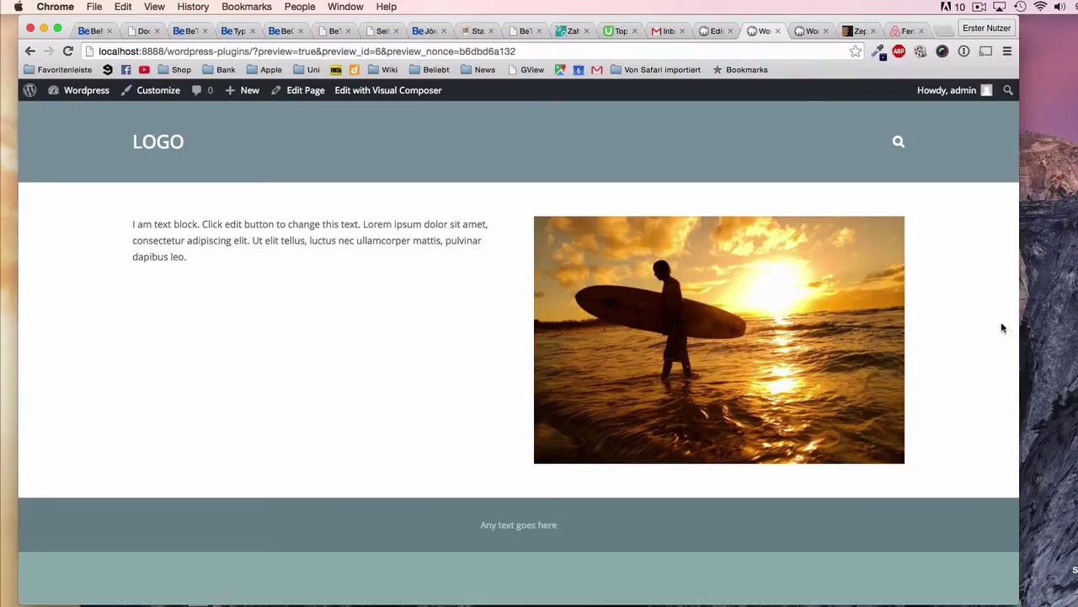
left_click_drag(1020, 322, 399, 327)
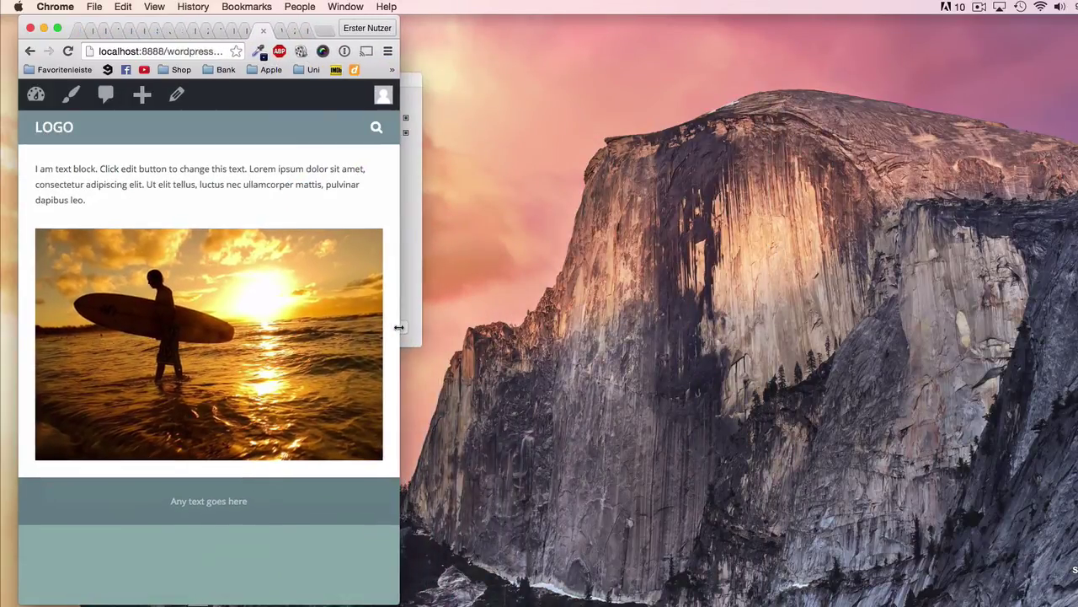
left_click_drag(399, 326, 1020, 392)
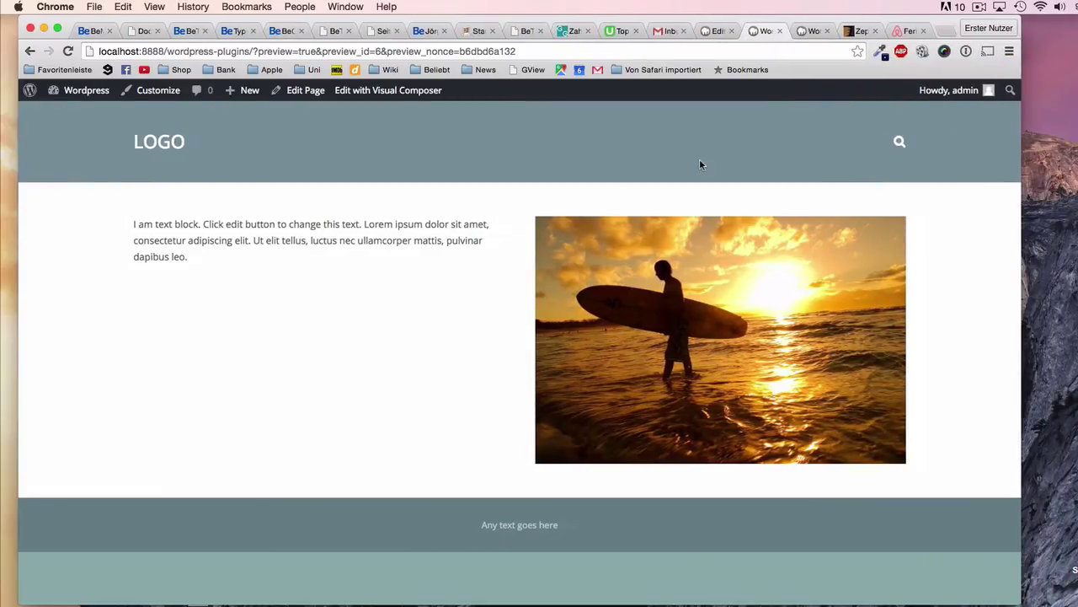
left_click(715, 30)
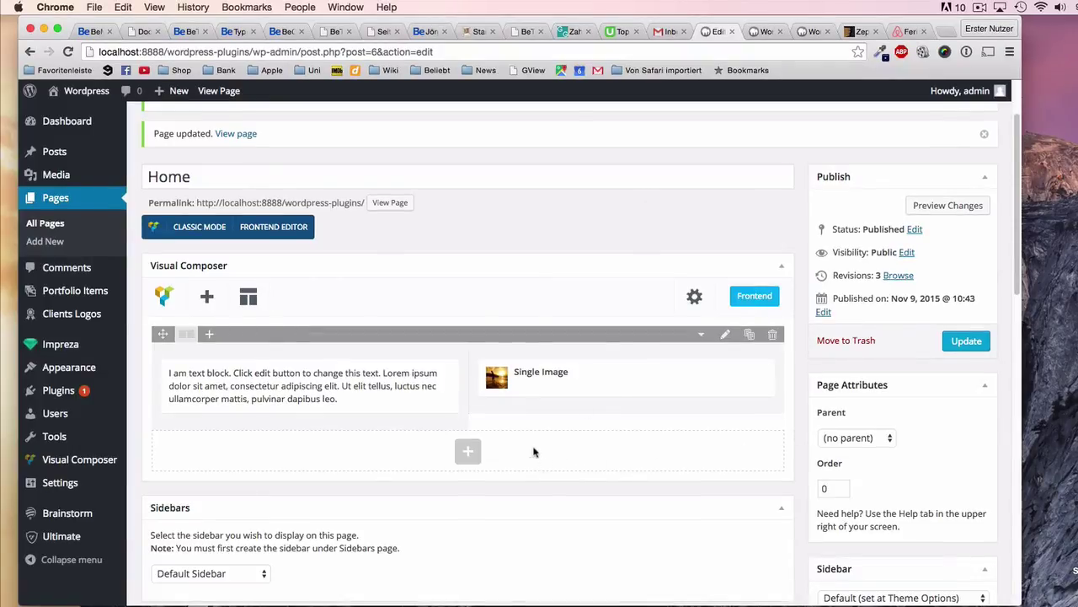
Open the Add Element list from the second column and look through the complete set of available elements
left_click(625, 408)
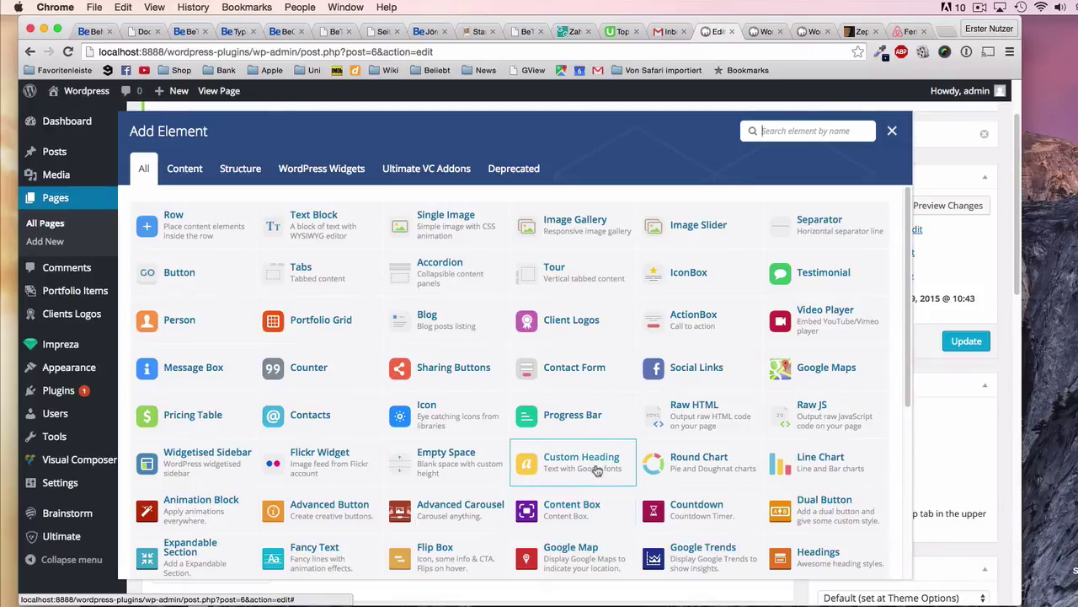
scroll(914, 264, "down", 1)
left_click_drag(914, 264, 908, 207)
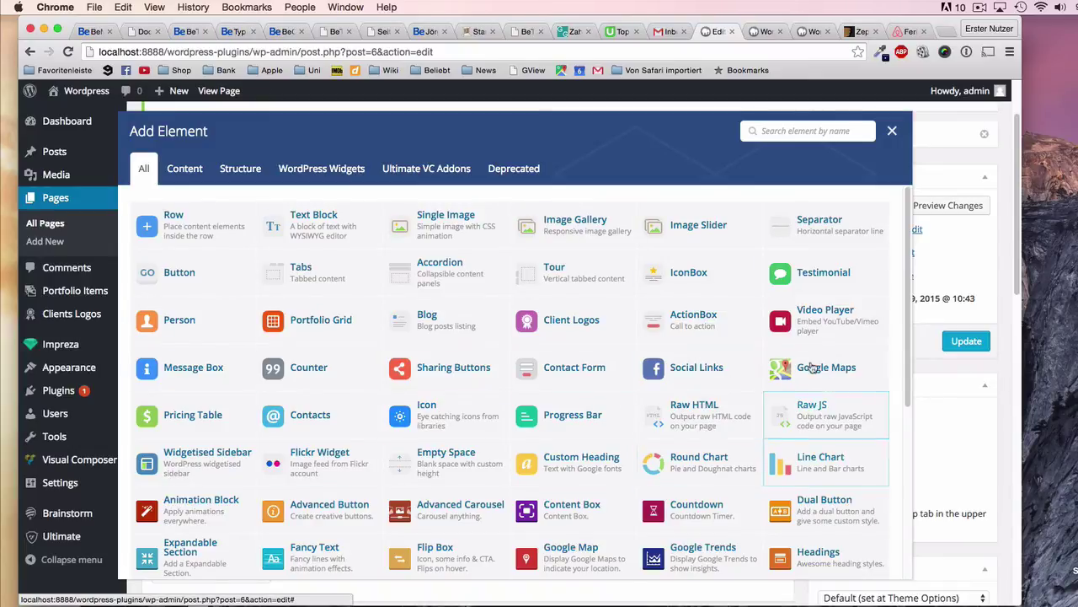
scroll(914, 400, "down", 3)
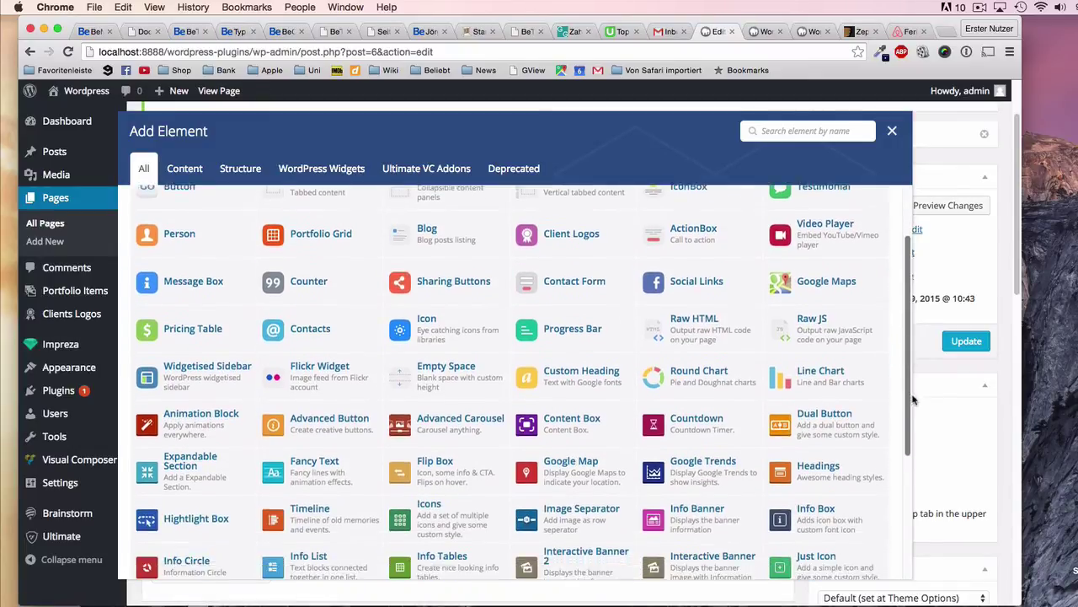
left_click_drag(914, 400, 887, 336)
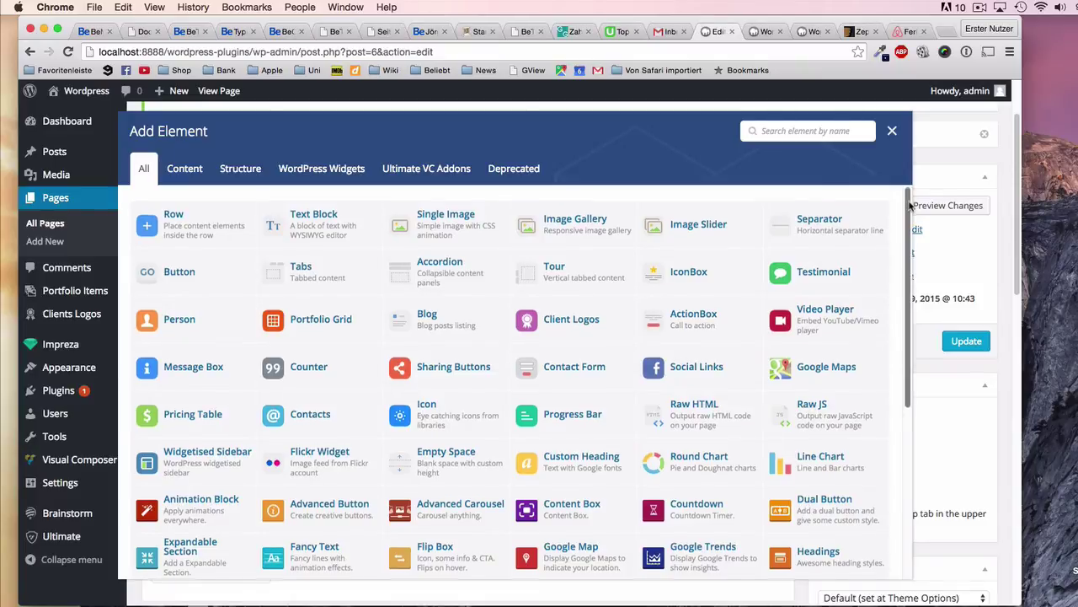
left_click_drag(909, 202, 910, 252)
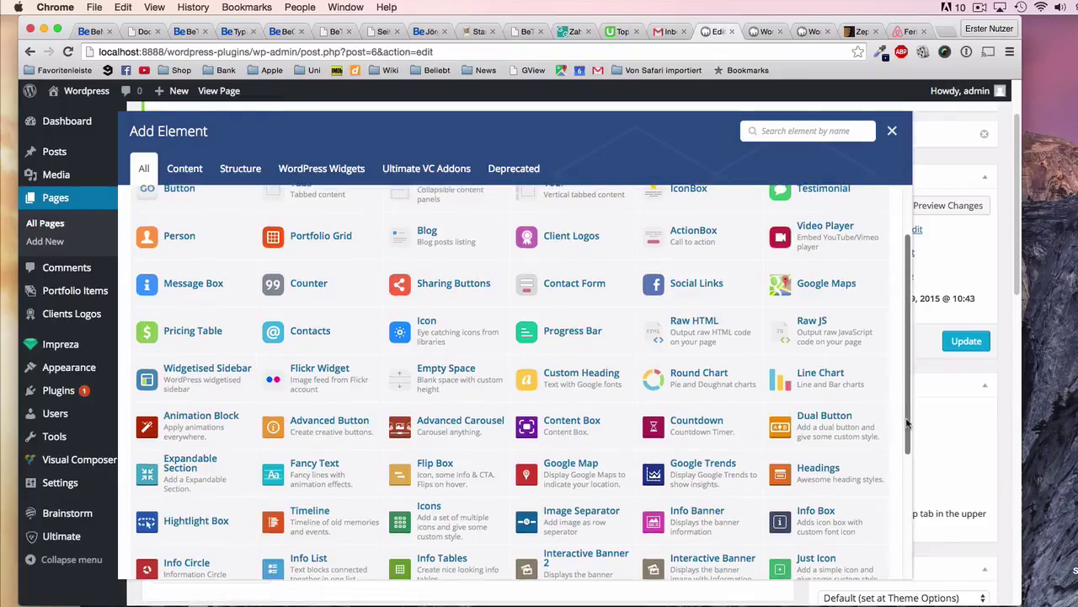
left_click_drag(908, 432, 905, 381)
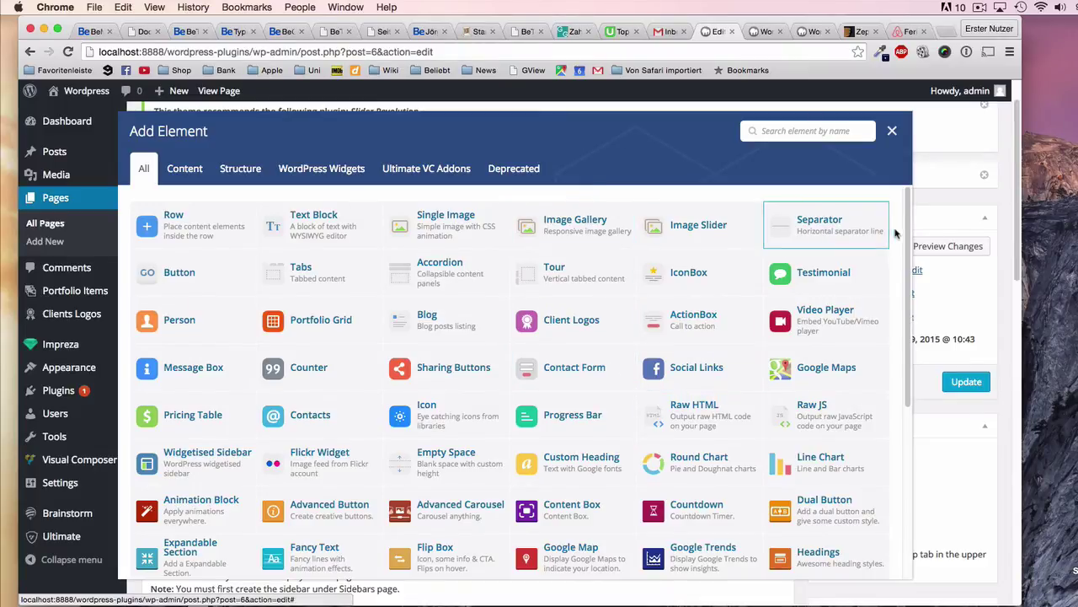
scroll(908, 262, "down", 1)
scroll(901, 223, "up", 1)
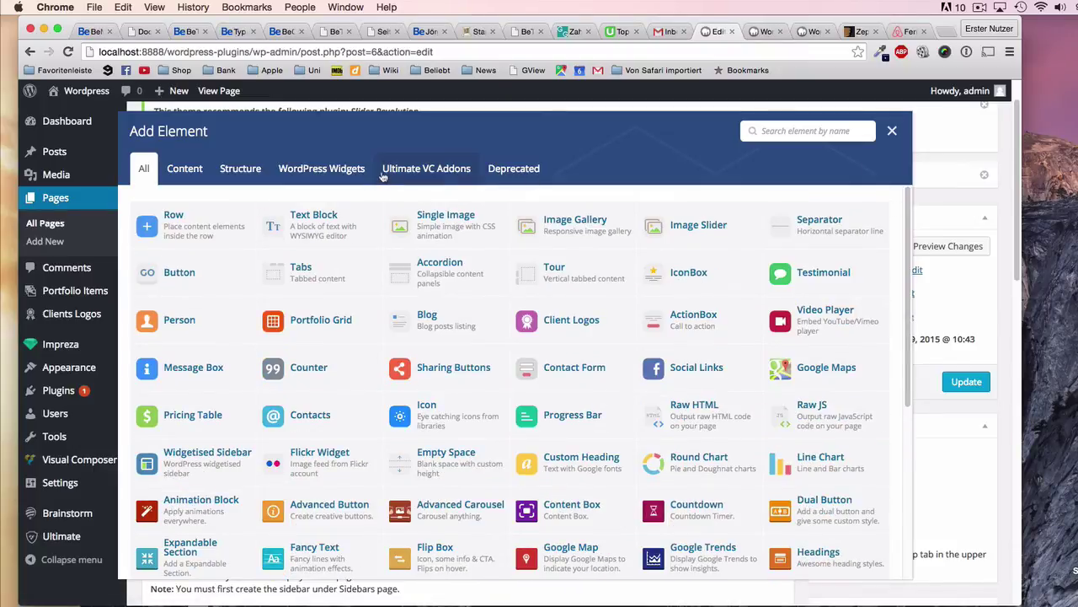
Review the elements under Ultimate VC Addons, Content, Structure, WordPress Widgets and Deprecated, and close the element list without adding anything
left_click(434, 175)
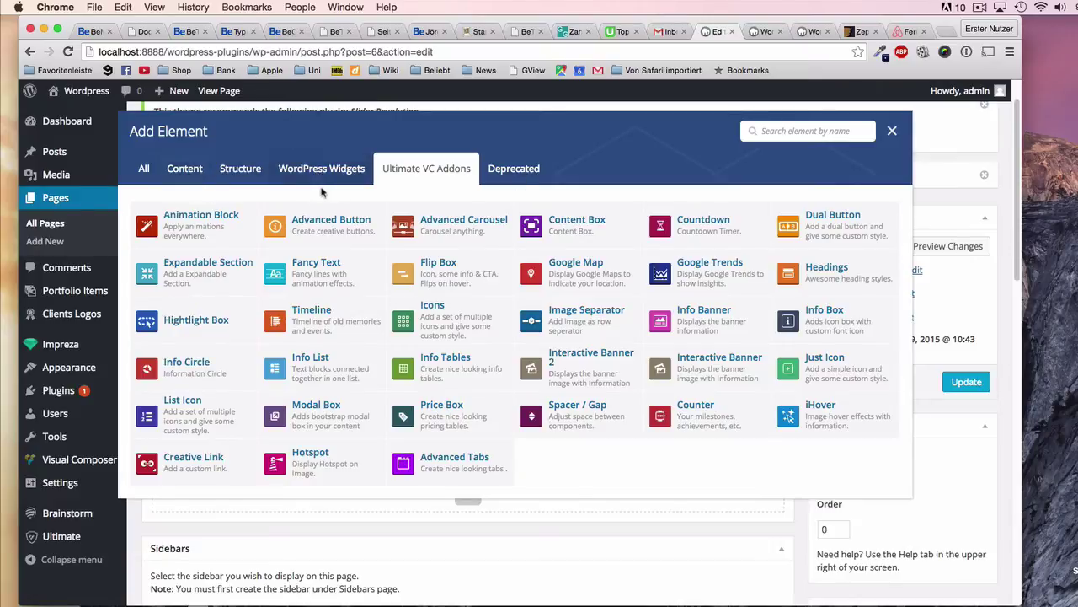
left_click(144, 169)
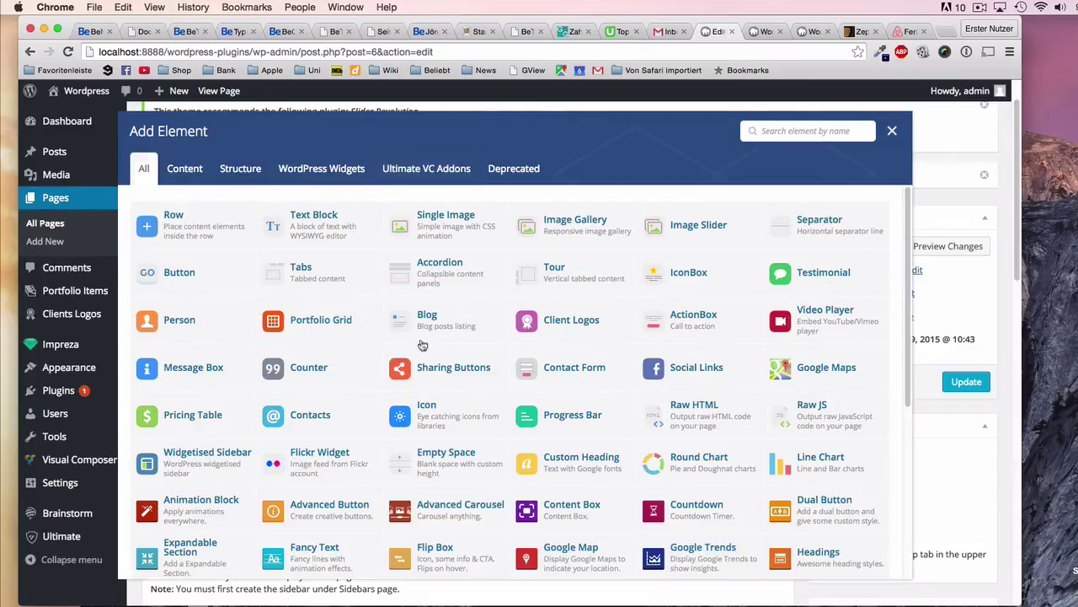
left_click(185, 168)
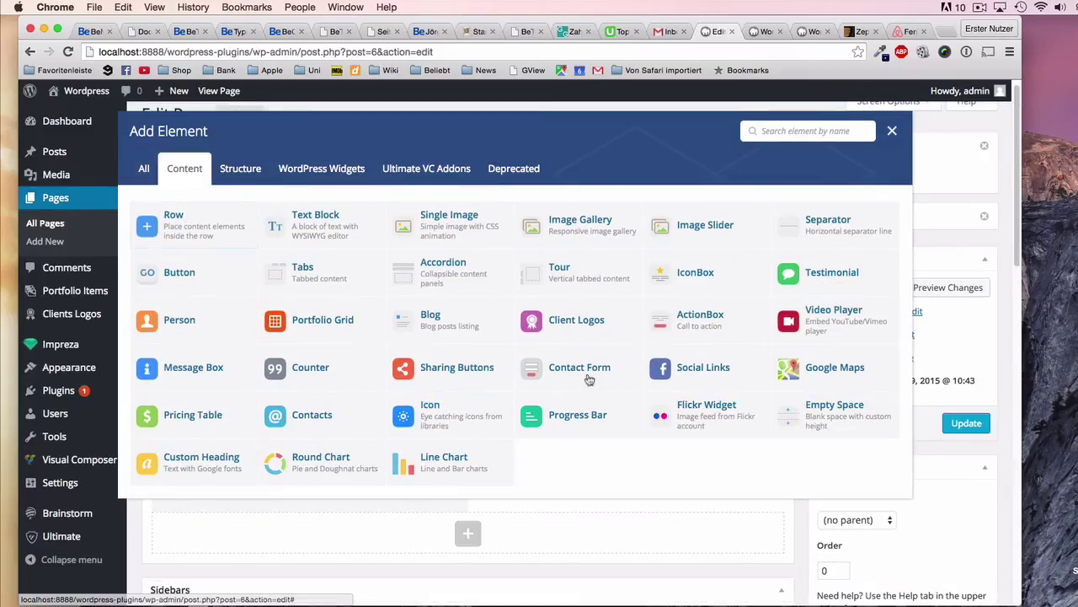
left_click(248, 173)
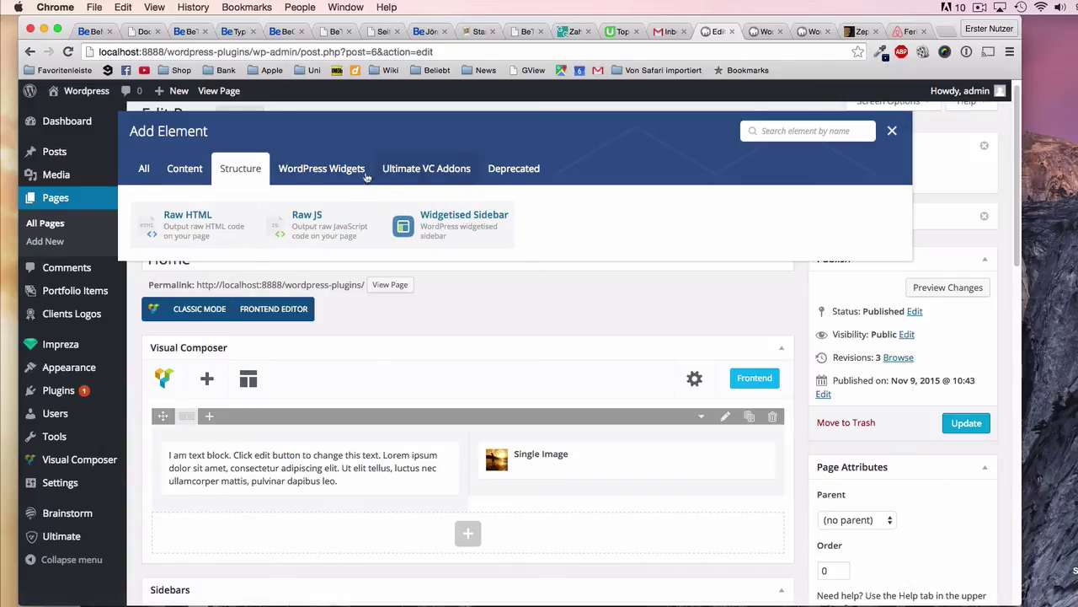
left_click(326, 175)
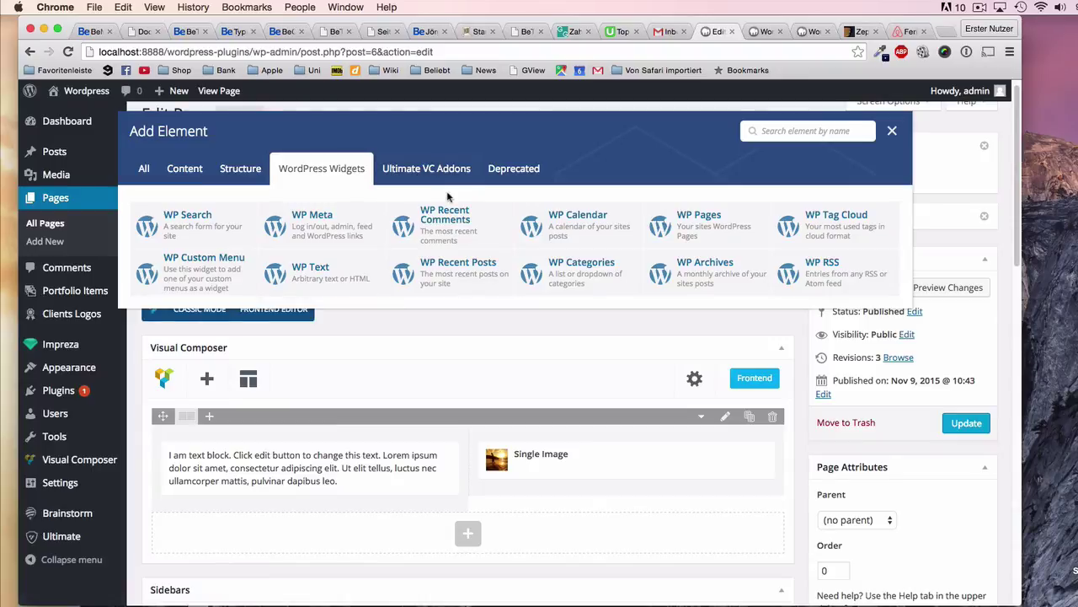
left_click(505, 172)
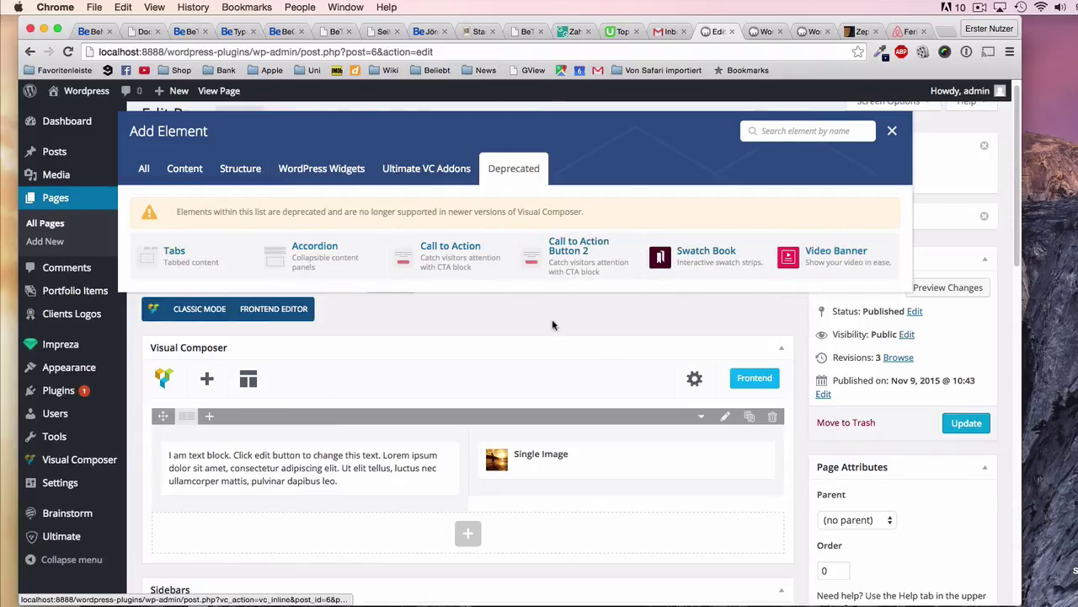
left_click_drag(439, 211, 529, 212)
left_click(447, 204)
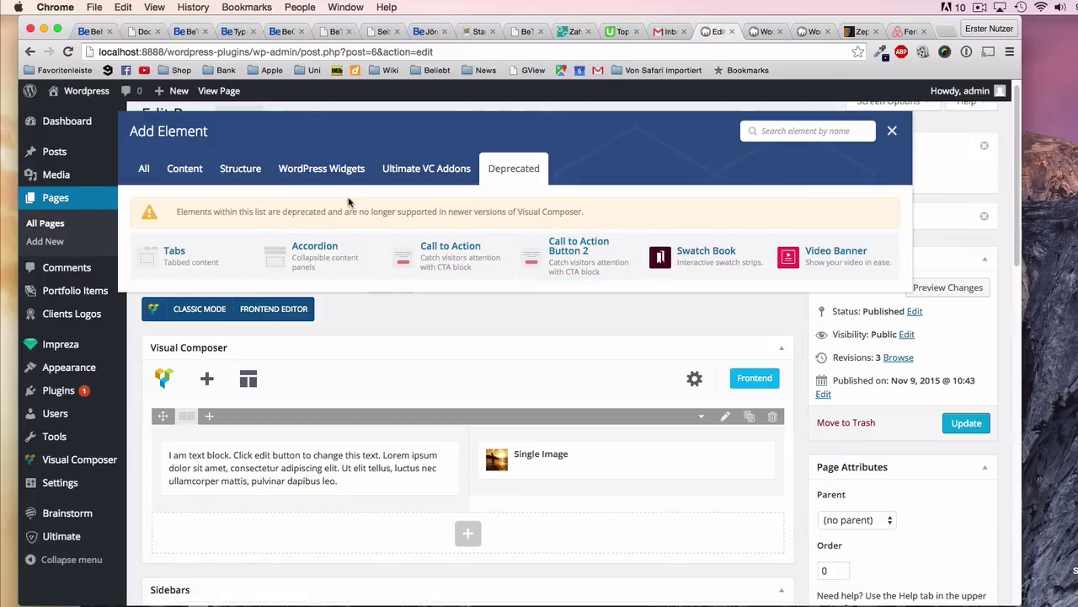
left_click(151, 173)
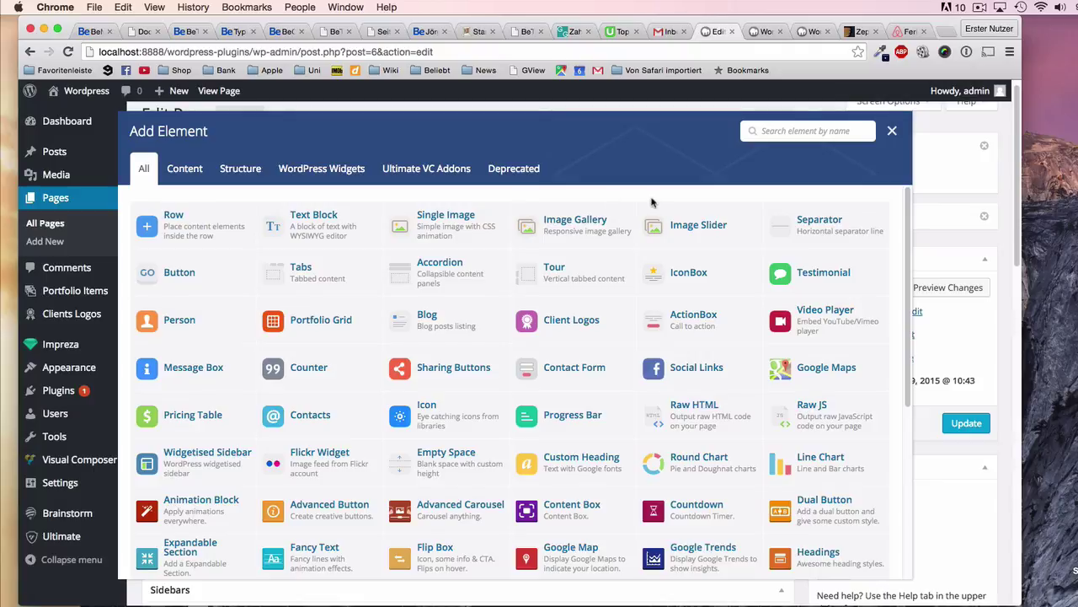
left_click(893, 131)
scroll(802, 303, "down", 3)
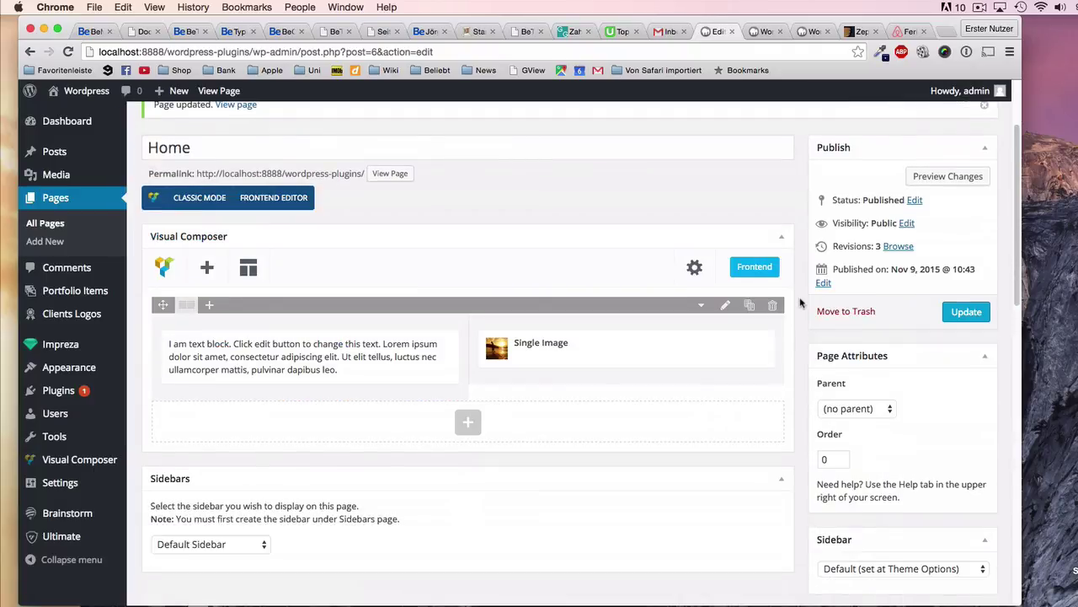